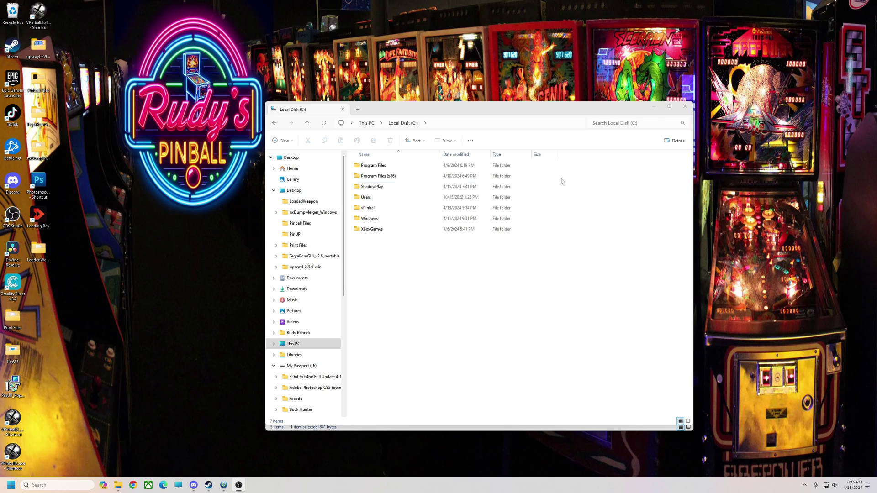
Open the LoadedWeapon folder on the desktop and look through its table files
left_click(36, 255)
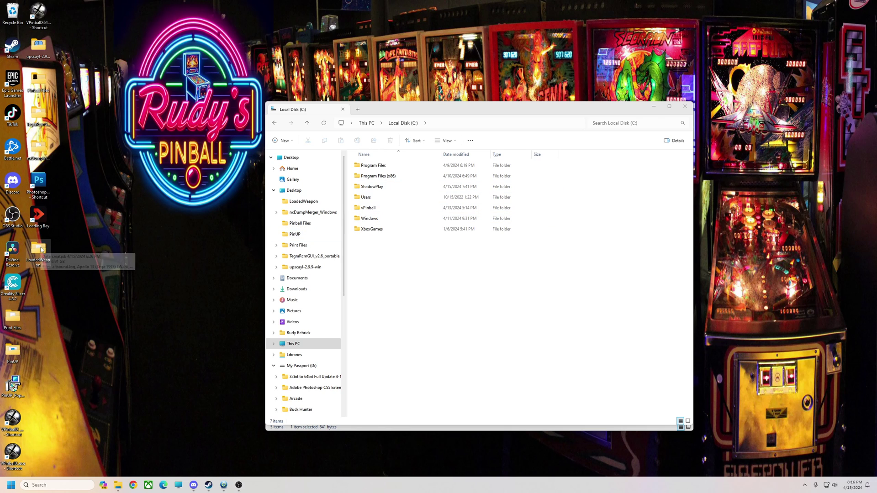
double_click(39, 250)
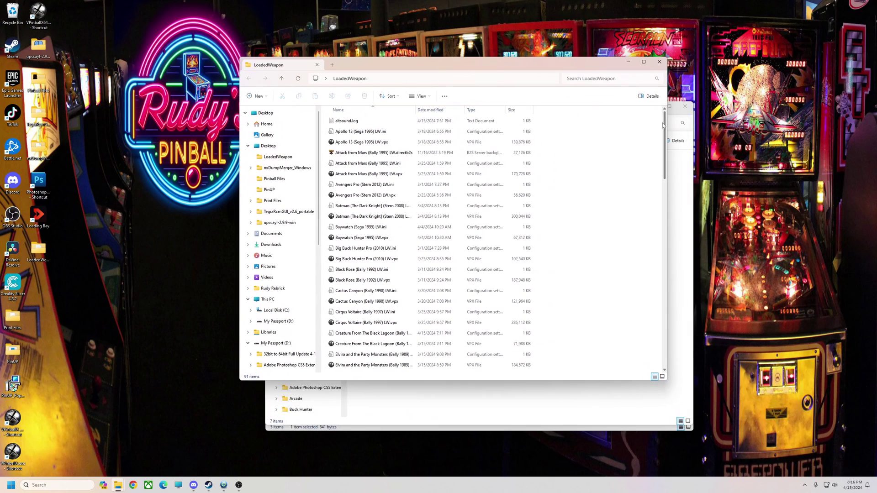
scroll(649, 174, "down", 8)
scroll(648, 219, "up", 10)
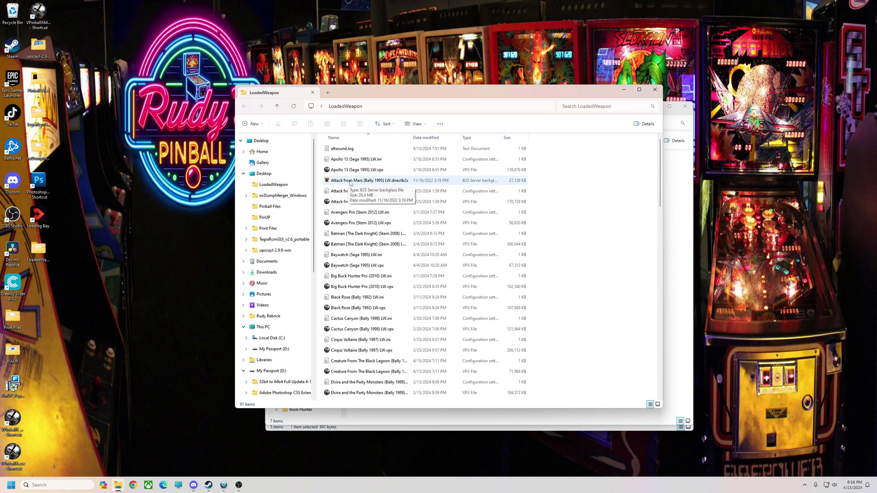
left_click_drag(454, 98, 379, 120)
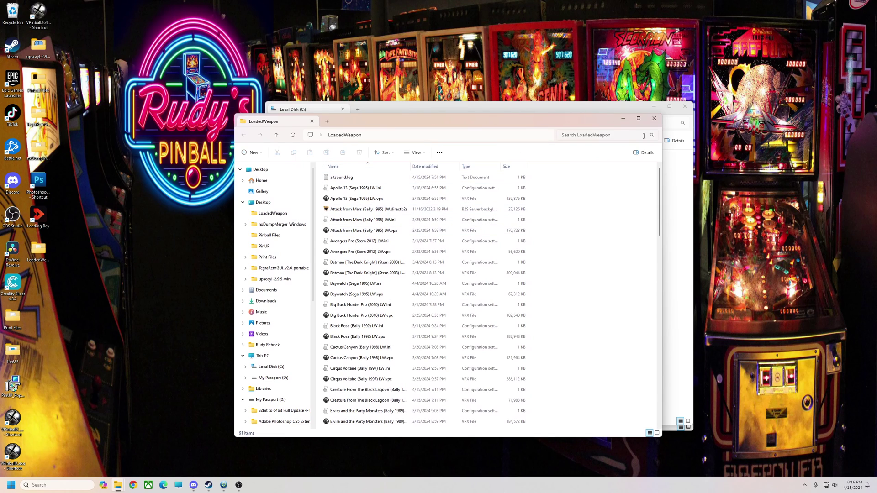
left_click(654, 119)
Move the LoadedWeapon folder from the desktop into C:\vPinball\VisualPinball
key("ctrl+n")
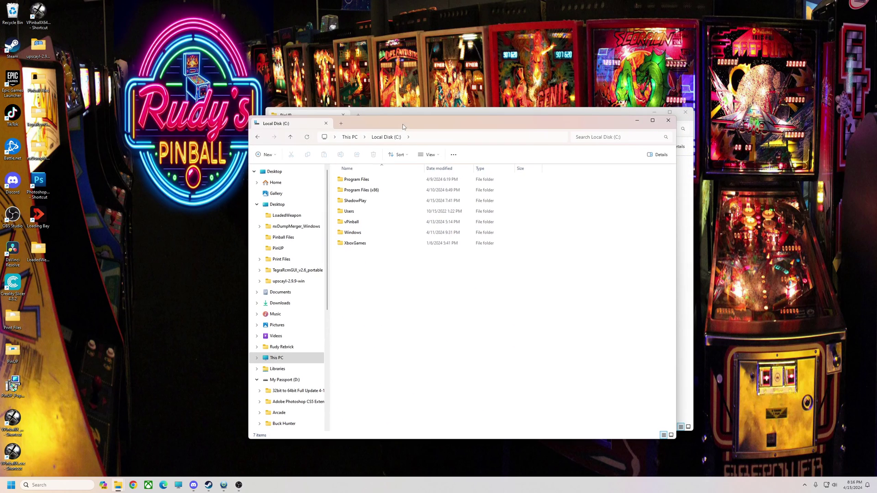
double_click(348, 221)
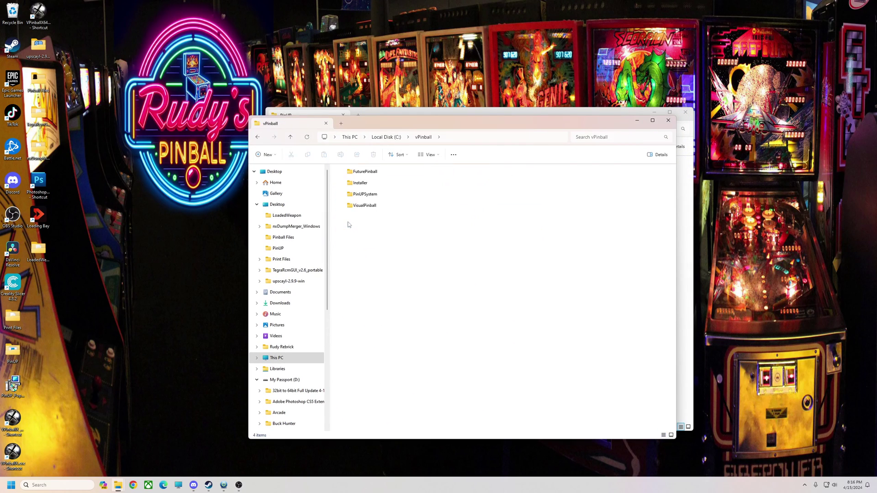
double_click(363, 206)
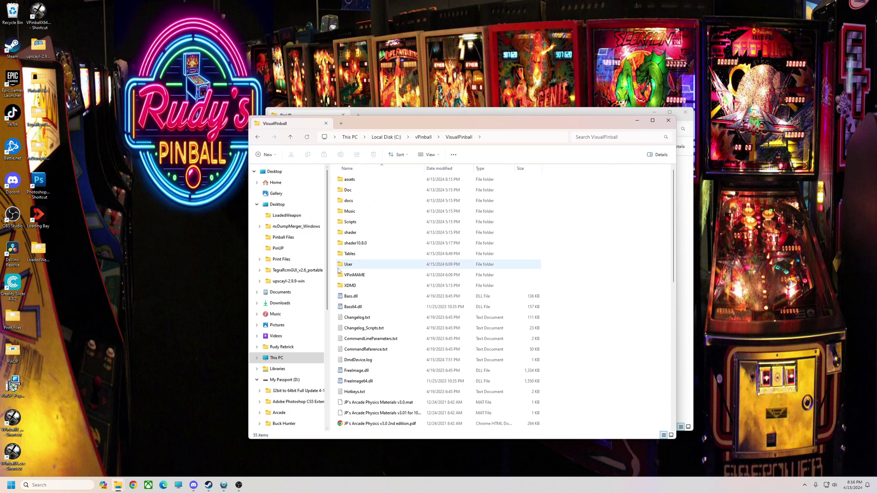
left_click_drag(38, 249, 643, 329)
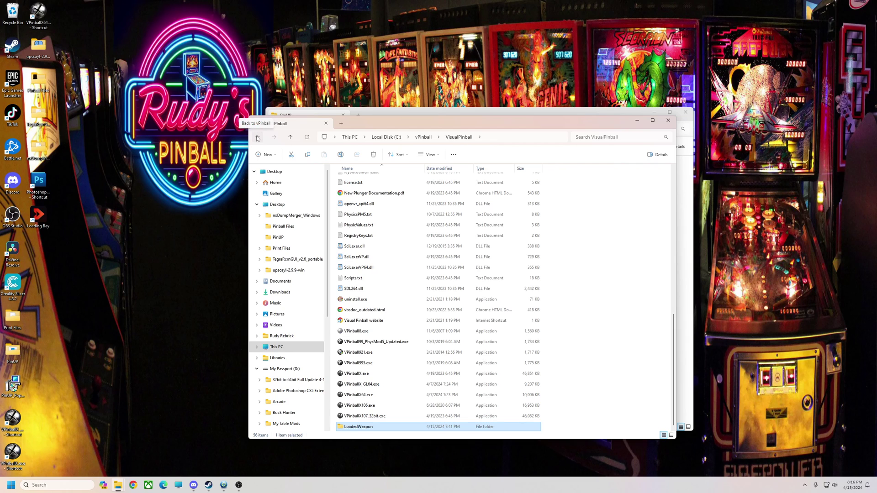
Delete the existing LoadedWeapon folder from C:\vPinball\PinUPSystem\POPMedia
left_click(257, 138)
double_click(361, 199)
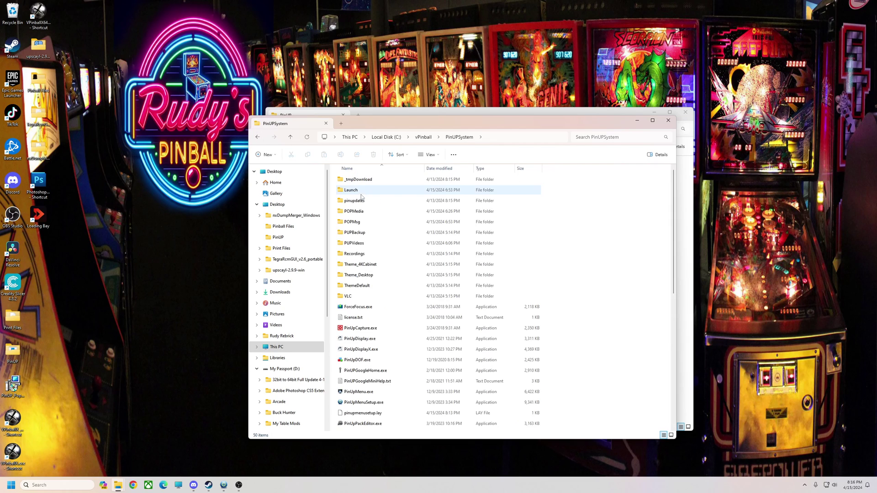
double_click(352, 213)
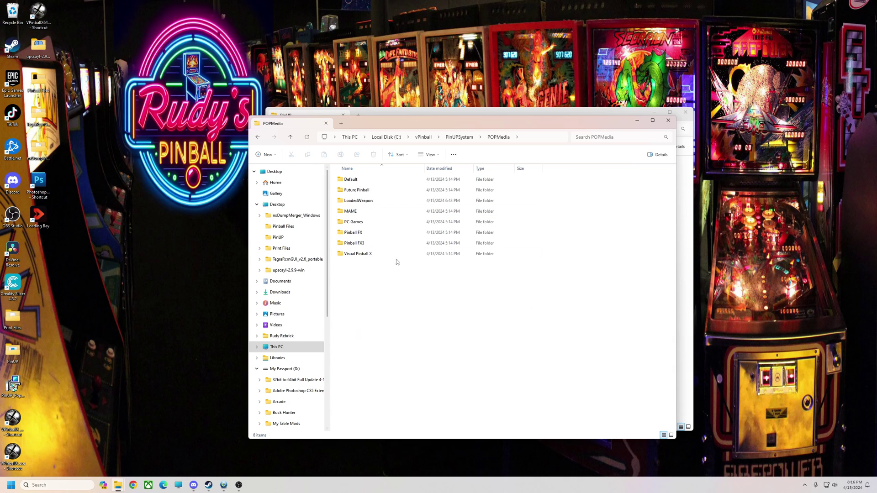
left_click(357, 204)
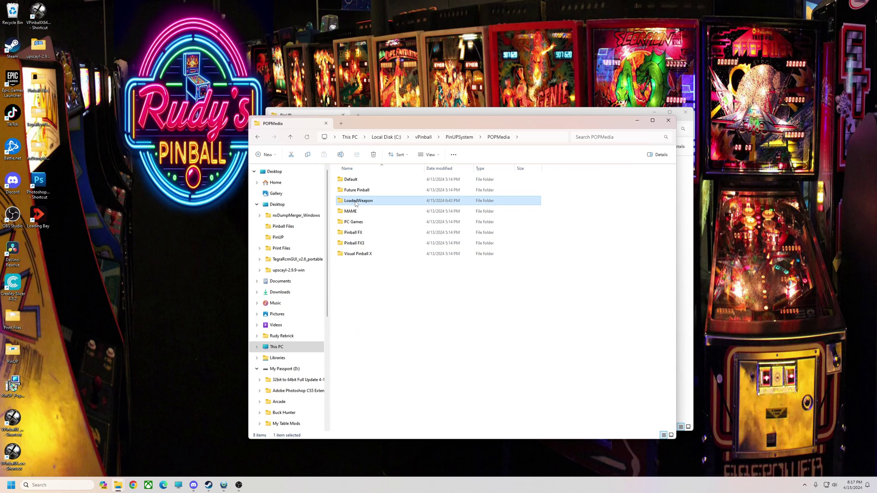
left_click_drag(421, 125, 421, 83)
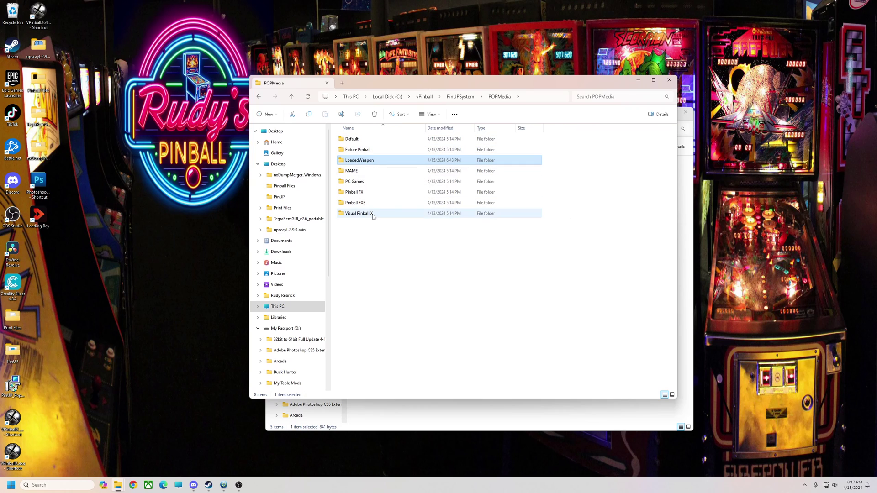
mouse_move(353, 164)
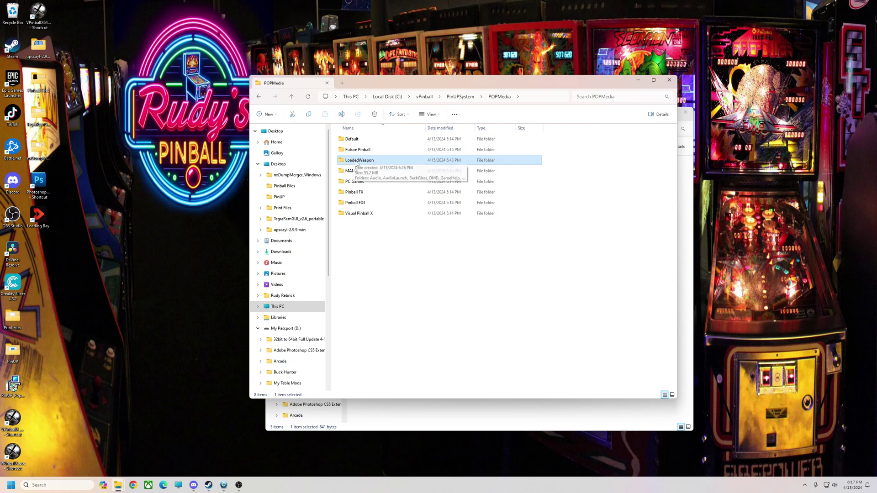
key("Delete")
Create a new folder named LoadedWeapon in POPMedia and put the folder window away
right_click(361, 231)
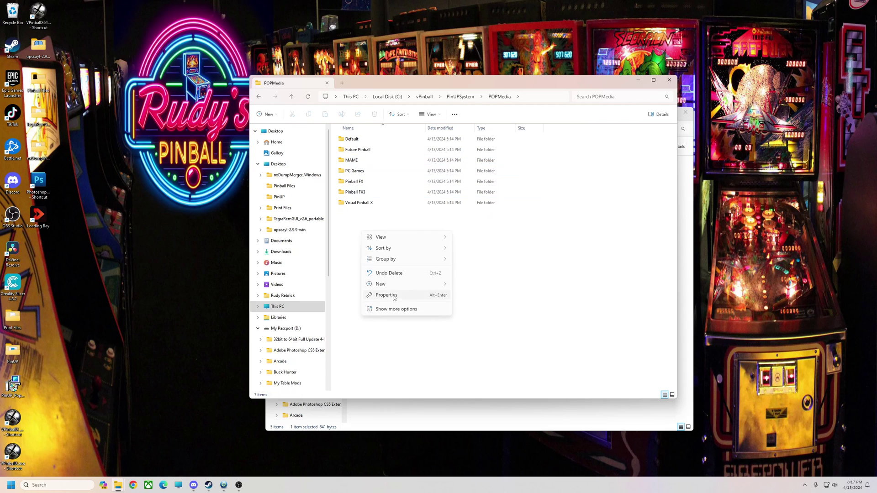
mouse_move(402, 288)
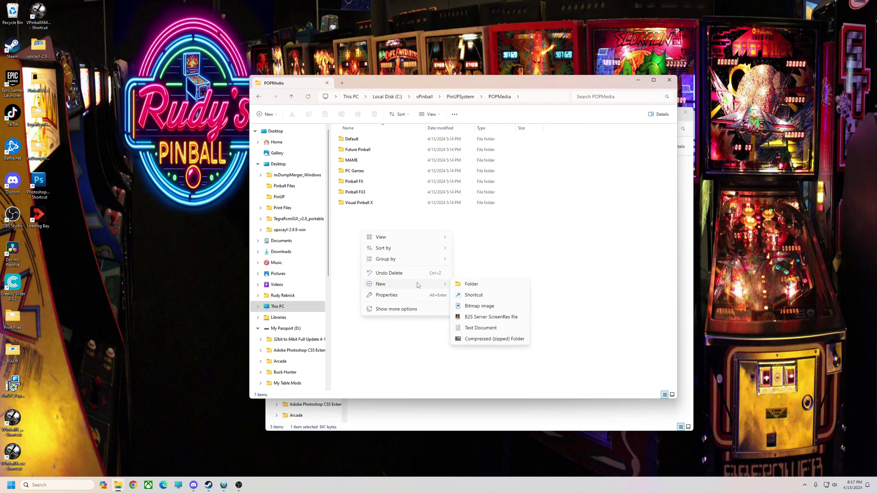
left_click(470, 285)
type("LoadedWeapo")
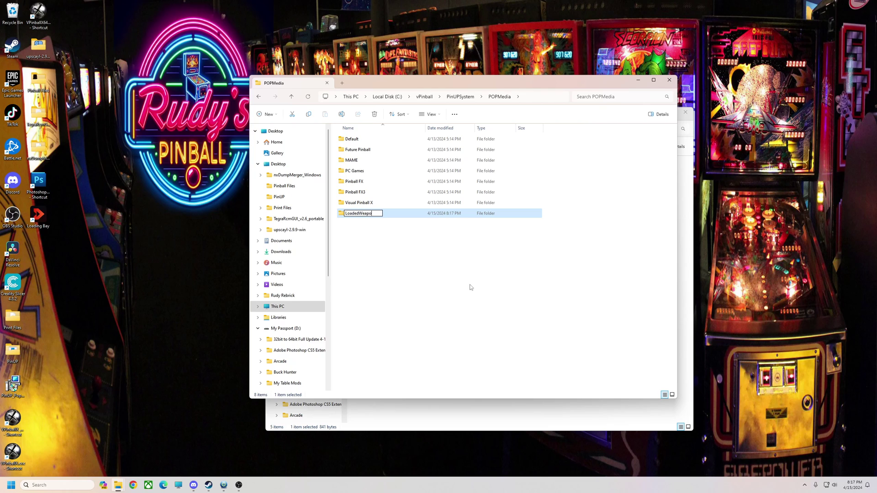
type("n")
key("Return")
left_click_drag(470, 83, 483, 100)
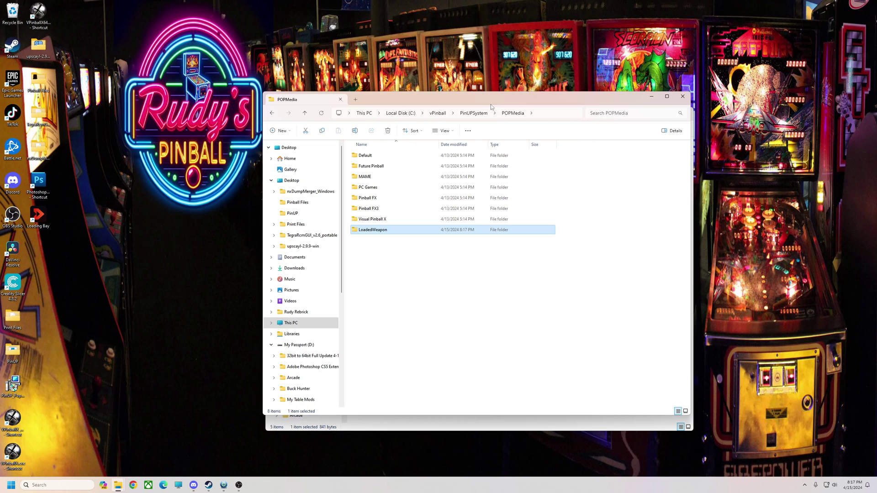
left_click_drag(483, 99, 452, 112)
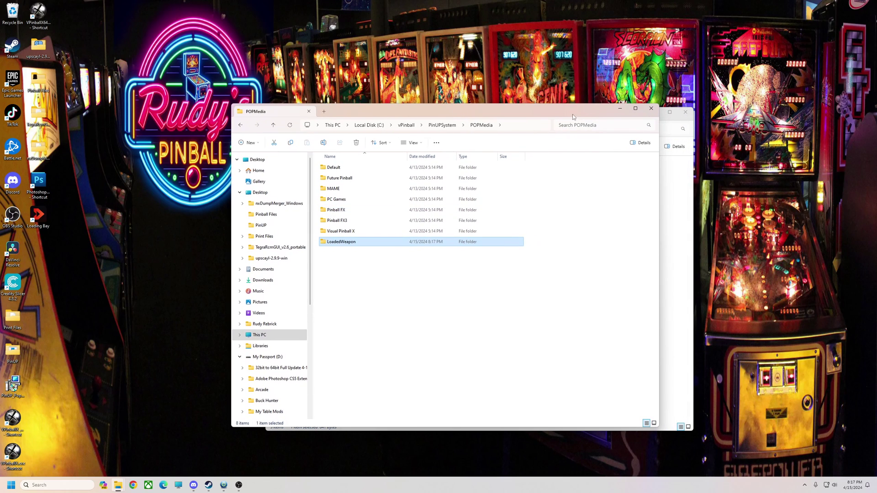
left_click_drag(573, 117, 536, 130)
left_click(614, 124)
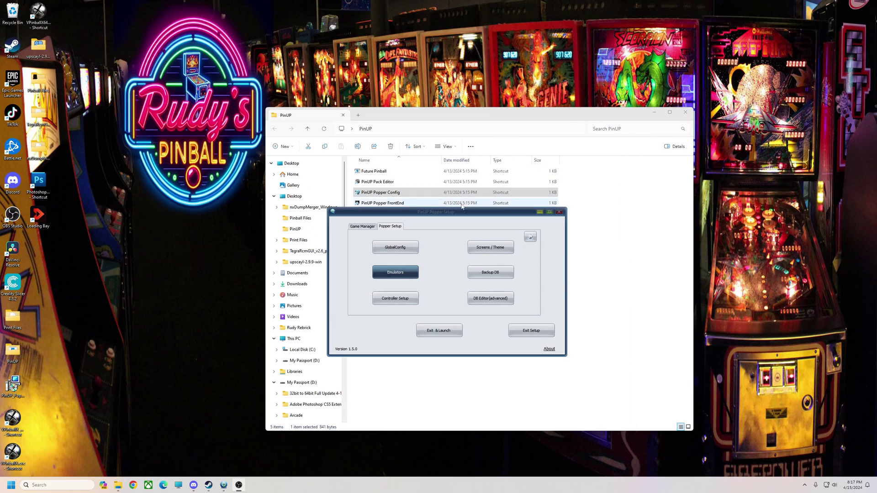
Open the emulator settings in PinUP Popper Setup and copy the launch EXE folder path of Visual Pinball X
left_click_drag(422, 200, 440, 209)
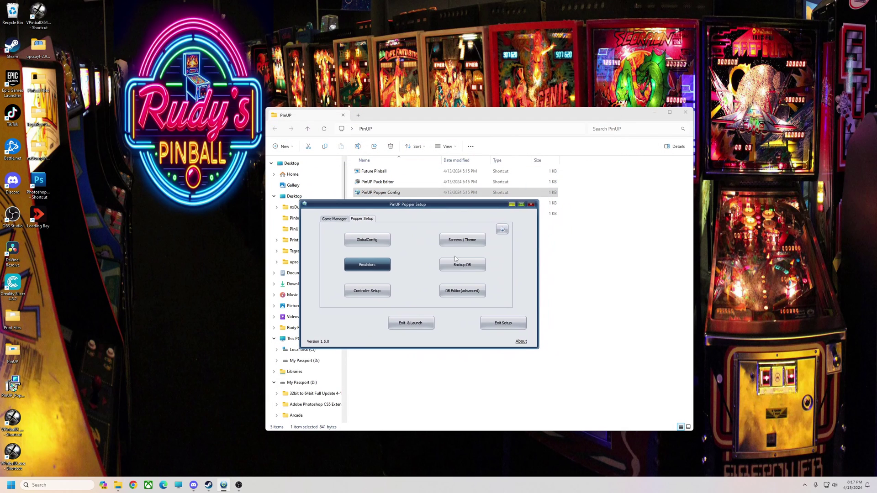
left_click(366, 267)
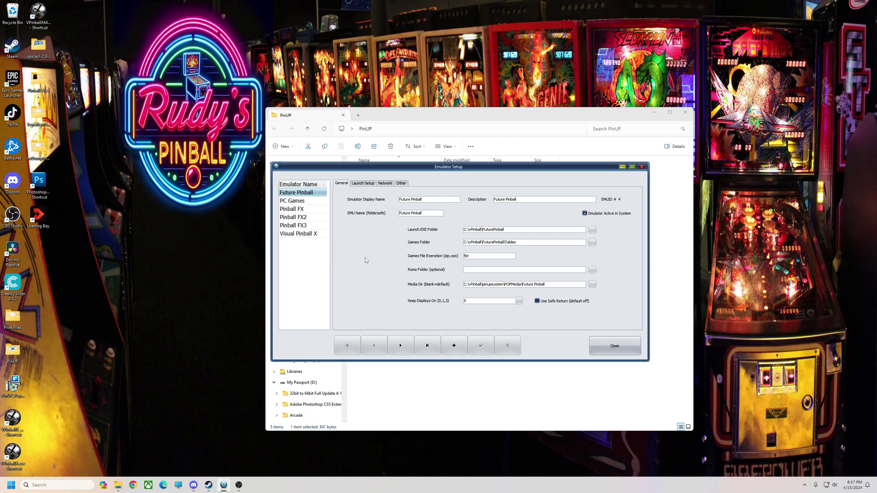
left_click(292, 235)
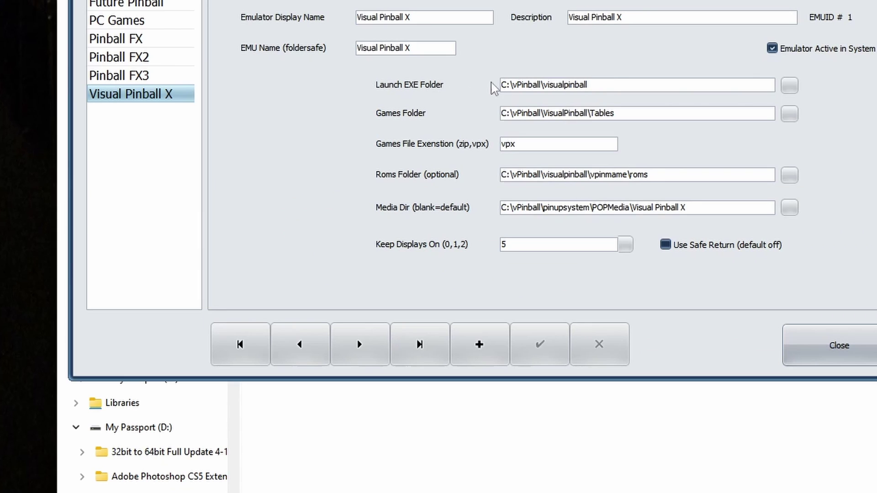
left_click_drag(608, 84, 436, 79)
right_click(554, 82)
left_click(588, 131)
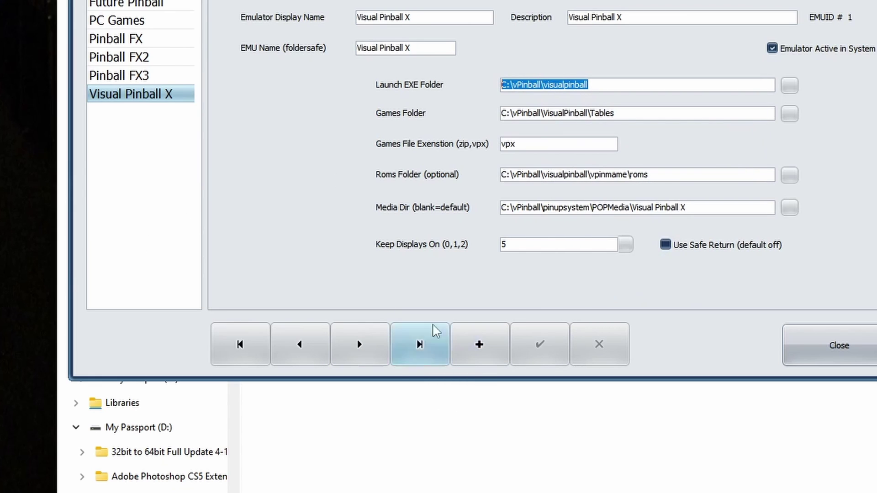
Add an emulator with LoadedWeapon as display name, description and EMU name, and paste C:\vPinball\visualpinball as its launch EXE folder
left_click(479, 344)
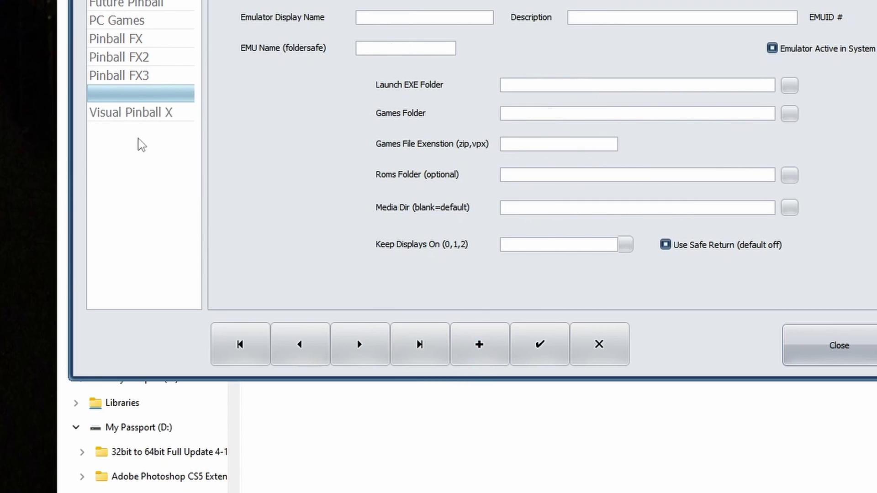
type("LoadedWeapon")
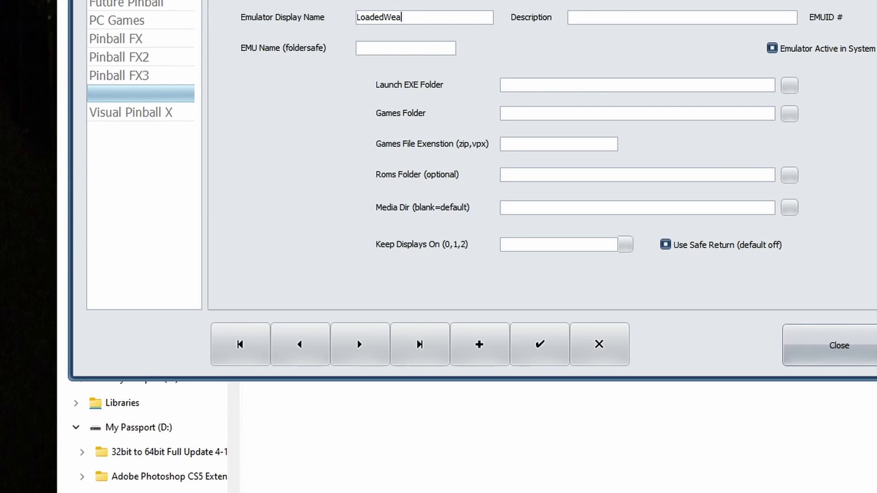
left_click(601, 17)
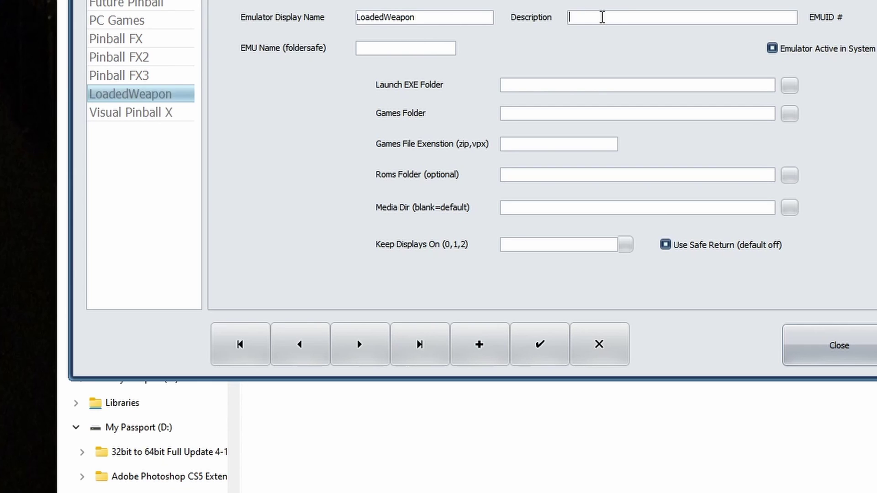
type("LoadedWeapon")
left_click(397, 48)
type("Loadedwe")
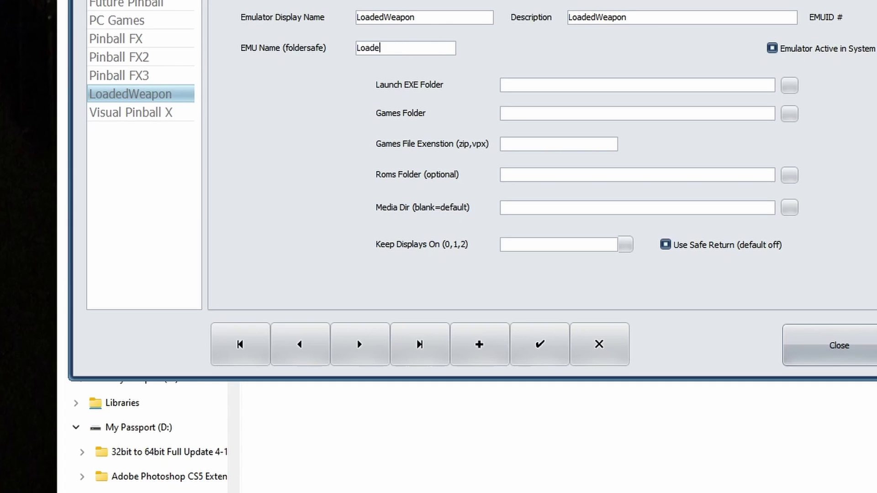
key("BackSpace")
key("BackSpace")
type("Weapon")
right_click(524, 84)
left_click(561, 150)
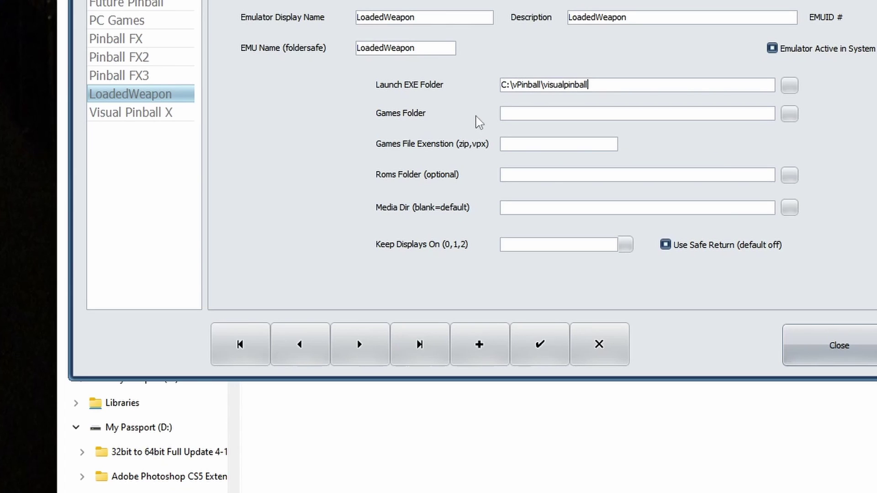
Set the emulator's games folder to C:\vPinball\VisualPinball\LoadedWeapon and its games file extension to vpx
left_click(789, 113)
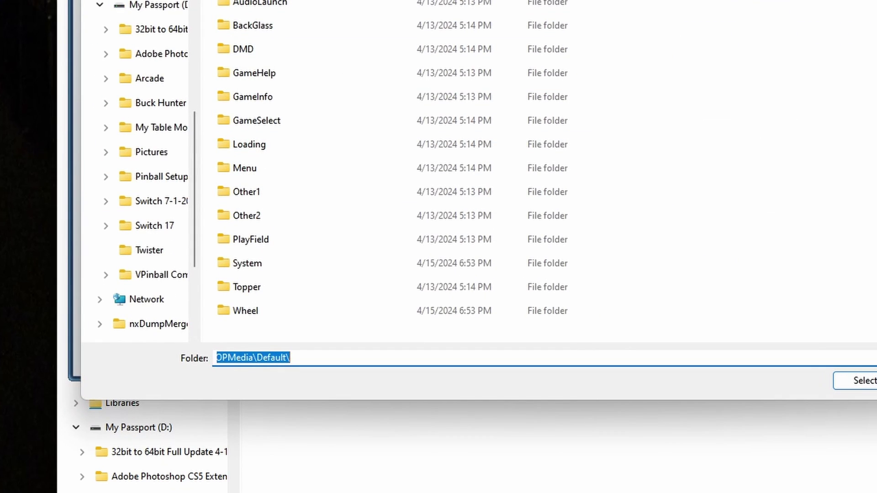
key("alt+Up")
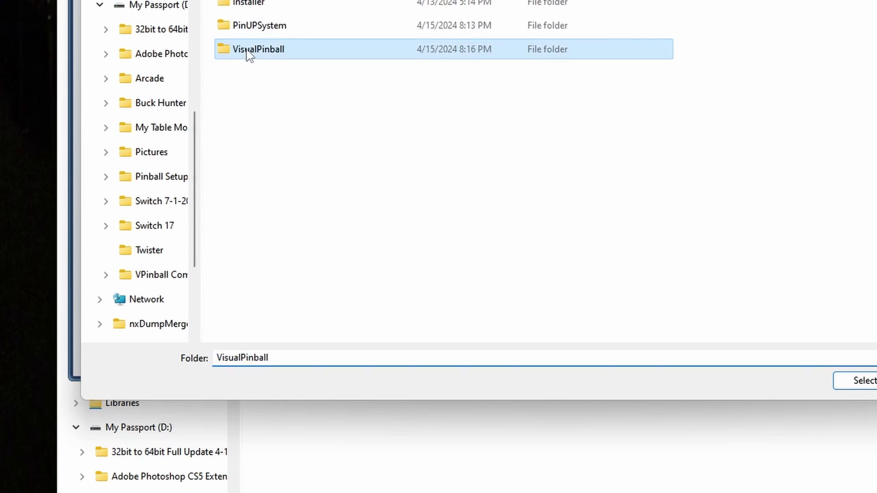
double_click(245, 54)
left_click(260, 47)
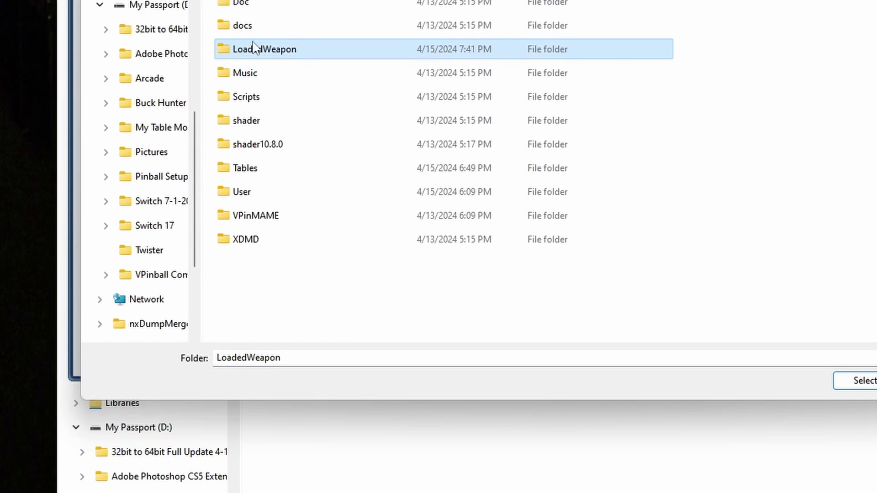
left_click(872, 384)
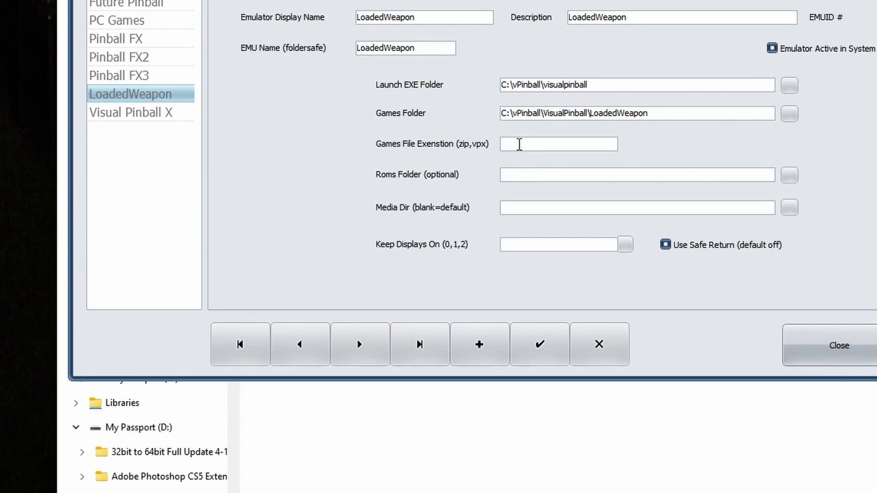
left_click(517, 142)
type("vpx")
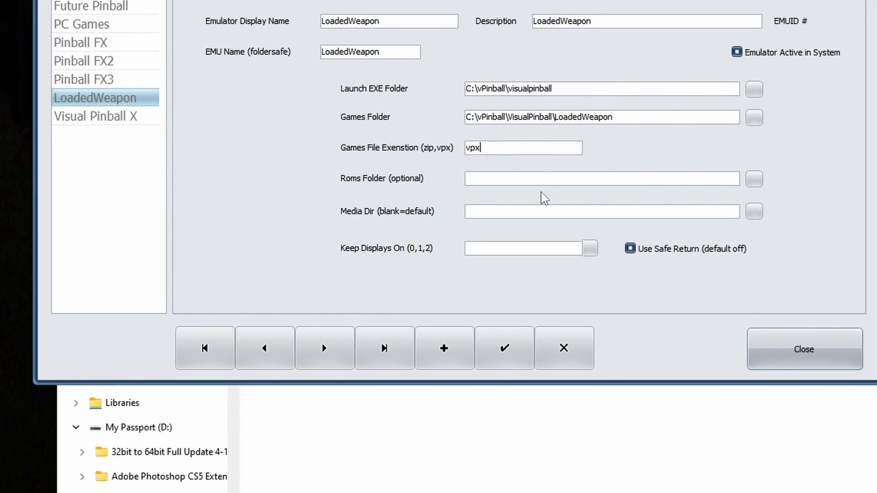
Set the LoadedWeapon emulator's roms folder to C:\vPinball\VisualPinball\VPinMAME\roms
left_click(754, 179)
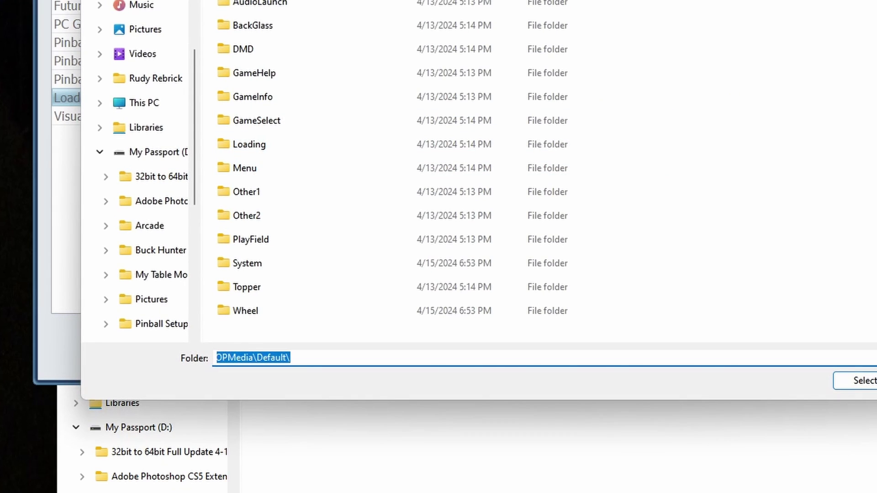
left_click(151, 1)
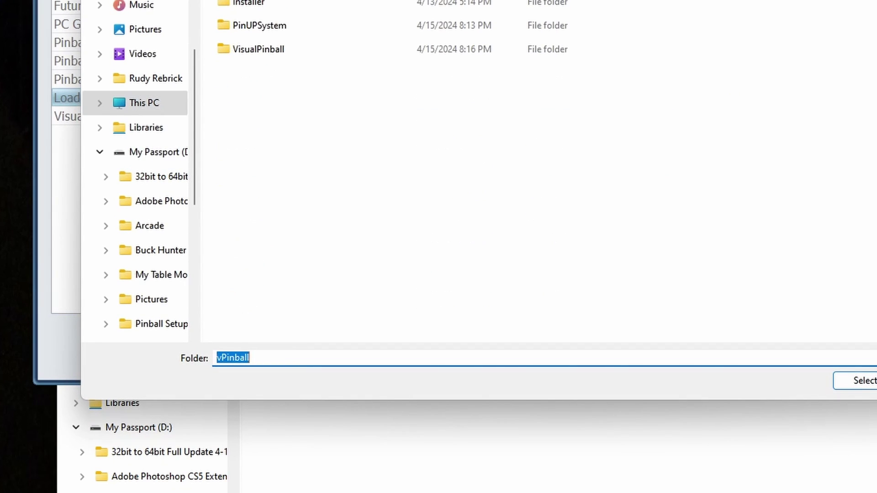
double_click(250, 50)
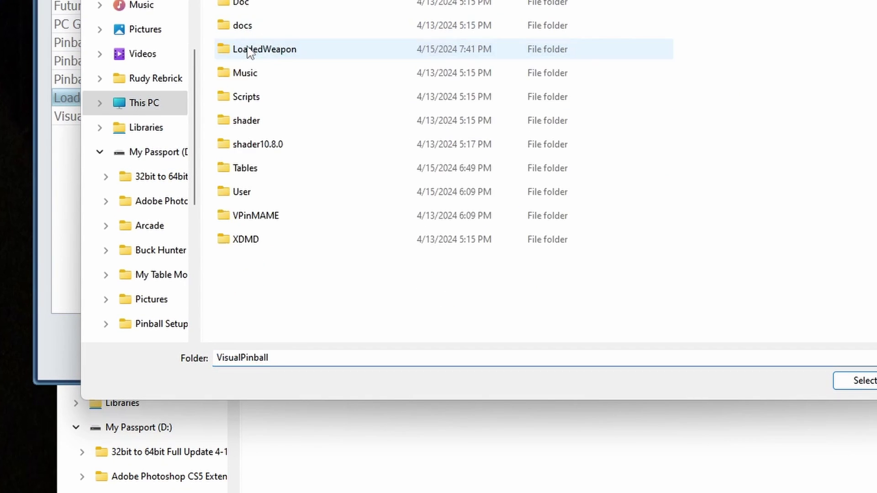
double_click(256, 220)
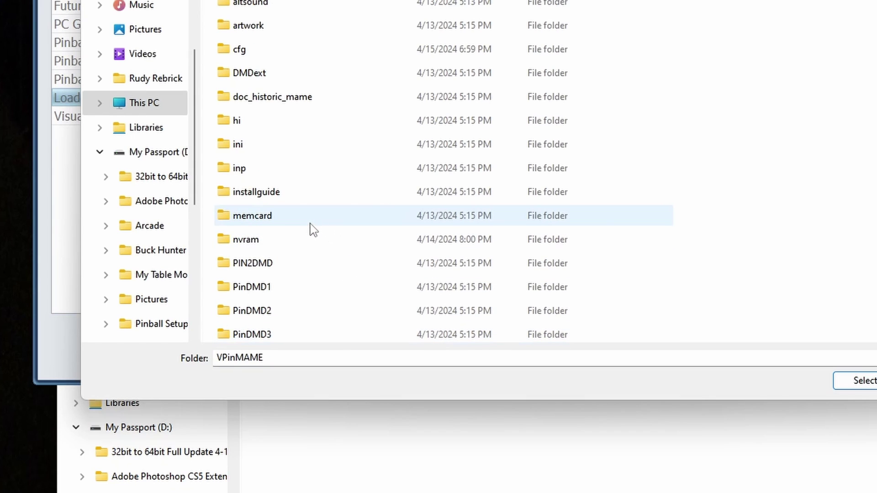
scroll(313, 229, "down", 3)
left_click(256, 191)
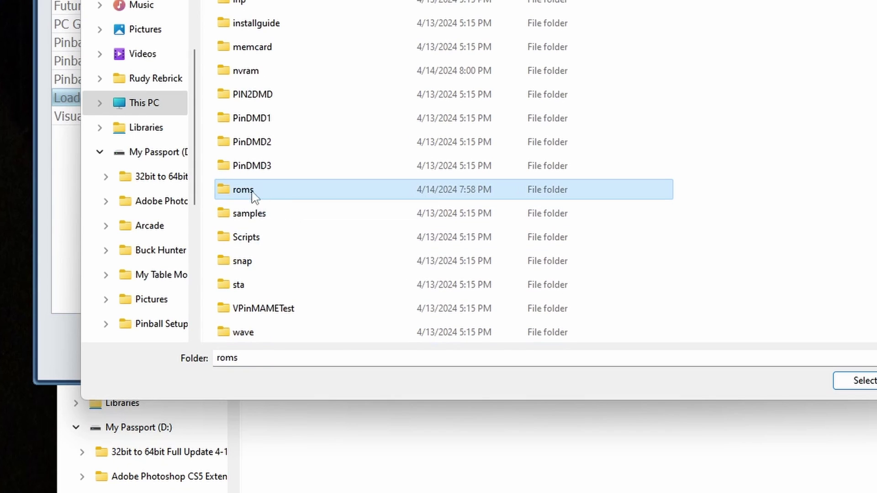
left_click(844, 380)
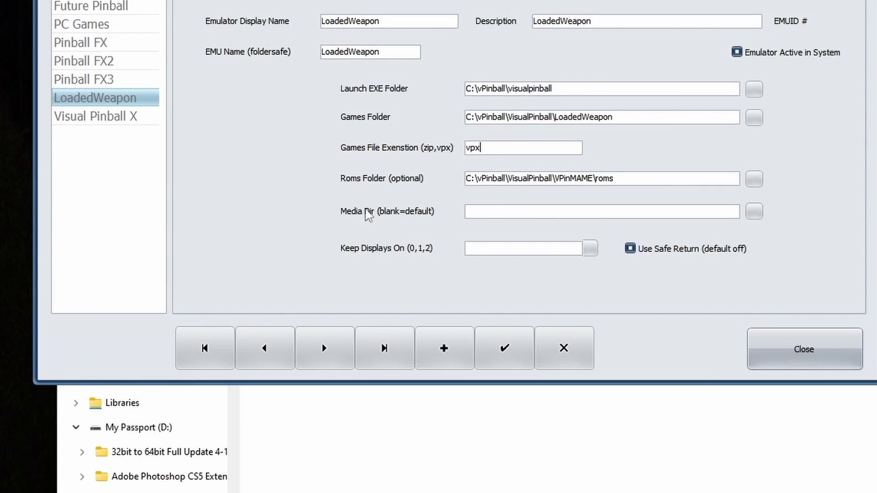
Set the emulator's media directory to C:\vPinball\PinUPSystem\POPMedia\LoadedWeapon and initialize its folder structure and defaults
left_click(754, 211)
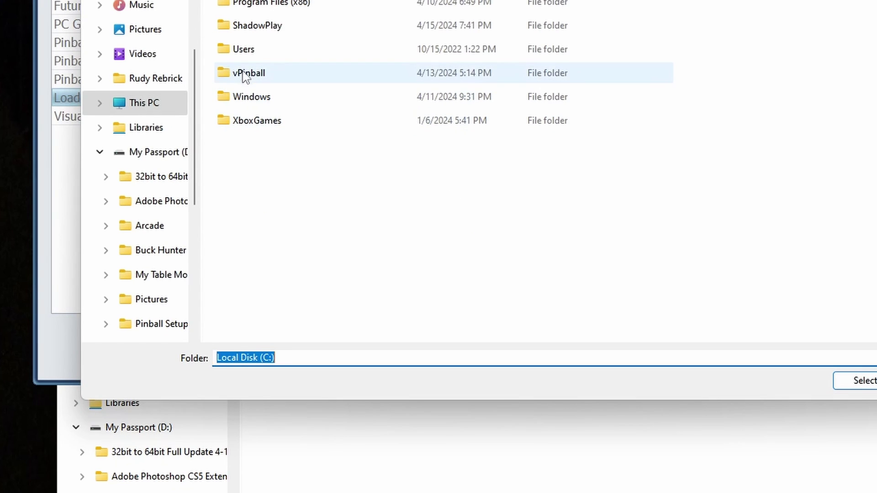
left_click(246, 75)
double_click(247, 75)
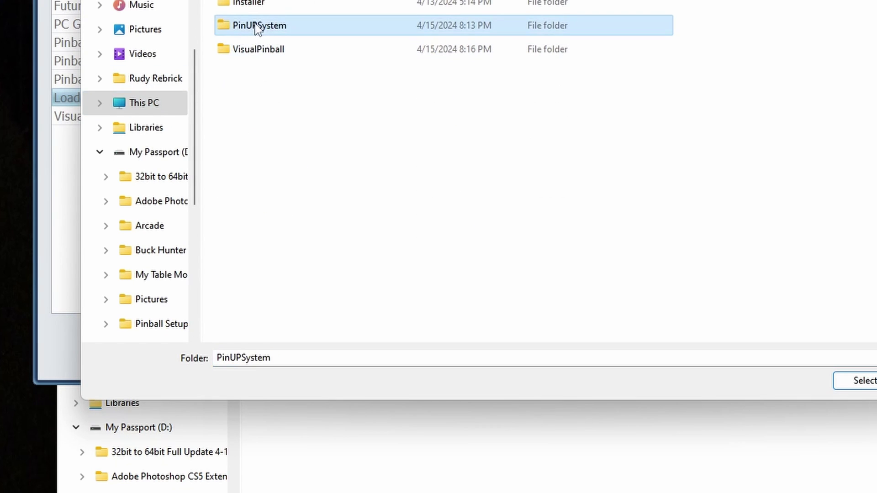
double_click(254, 26)
double_click(252, 53)
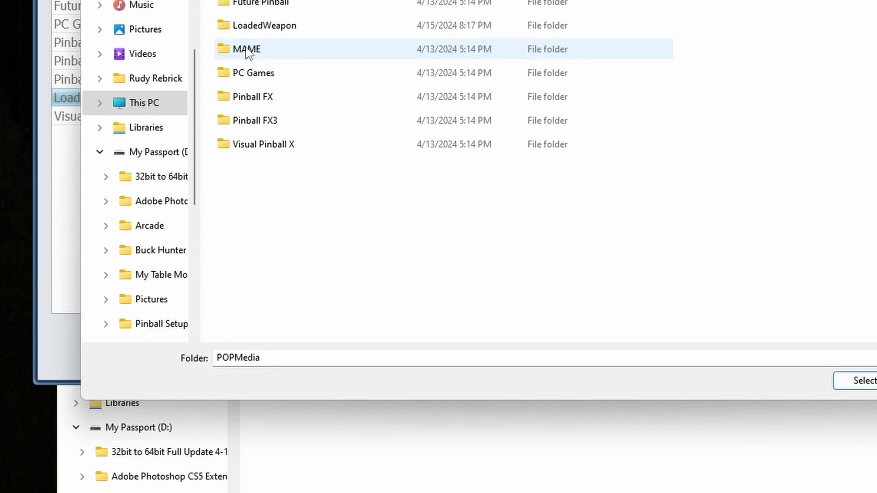
left_click(274, 26)
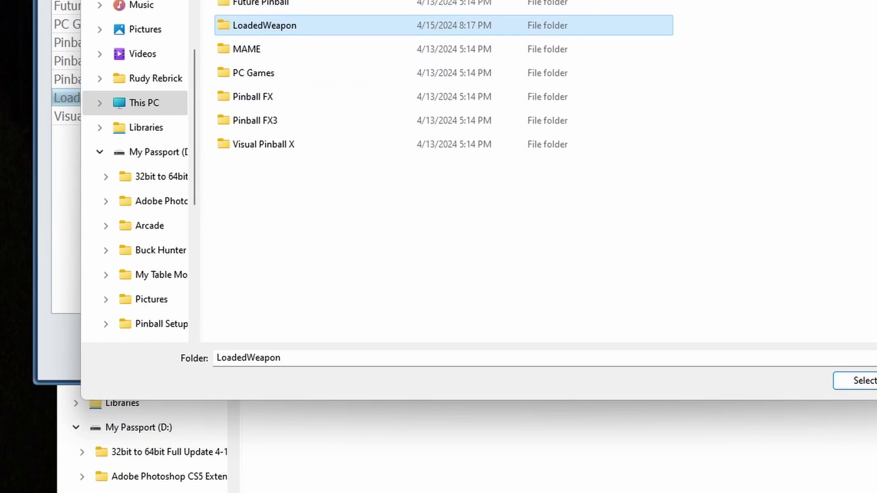
left_click(861, 379)
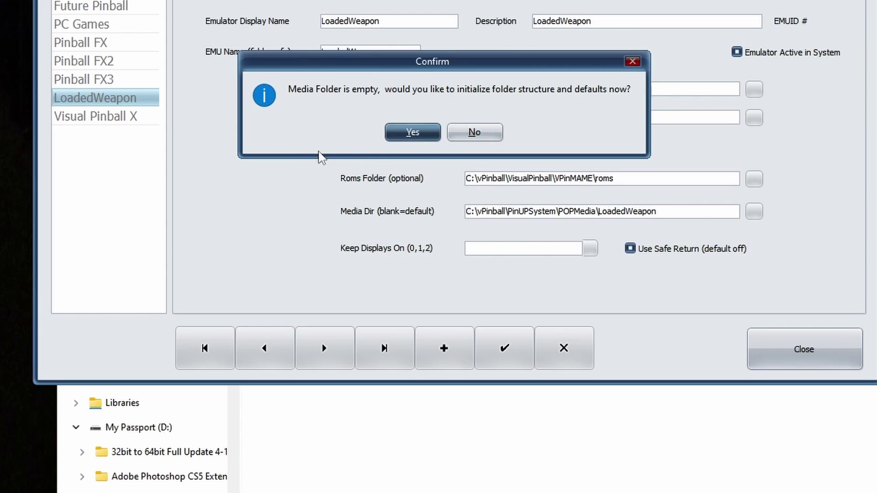
left_click(411, 134)
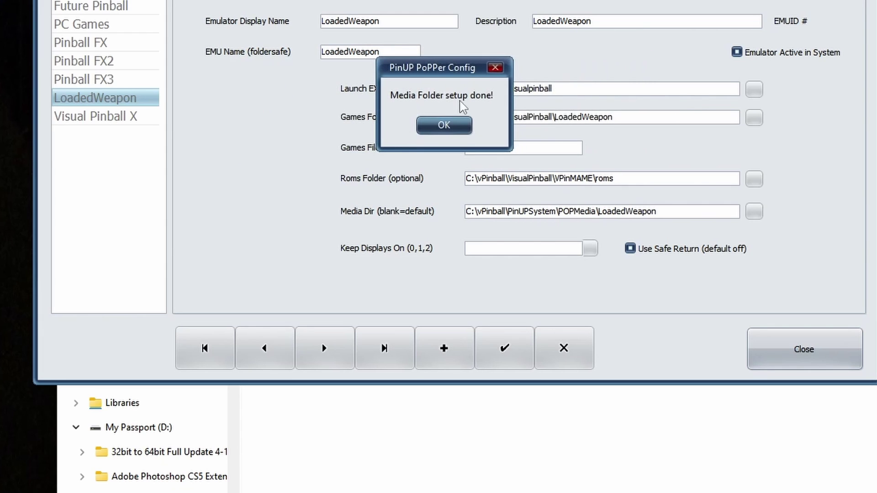
left_click(444, 127)
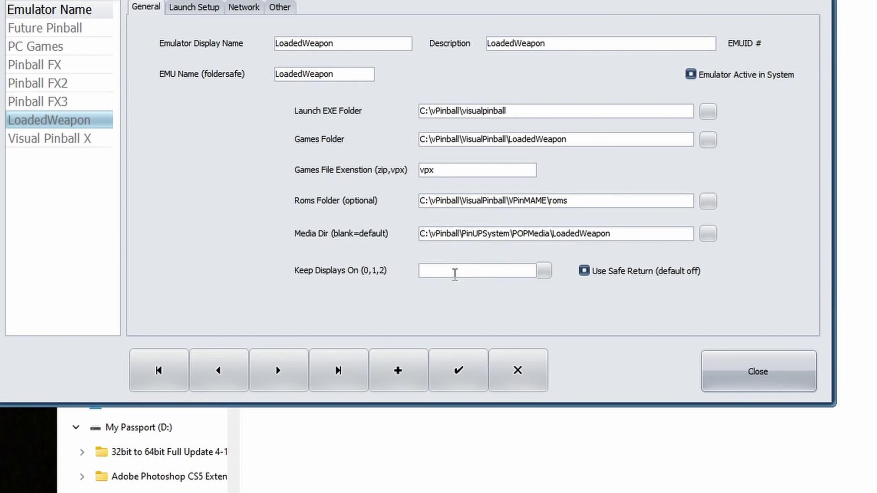
Keep the Full DMD/Apron display on for LoadedWeapon, mark the emulator active in the system and save it
left_click(543, 271)
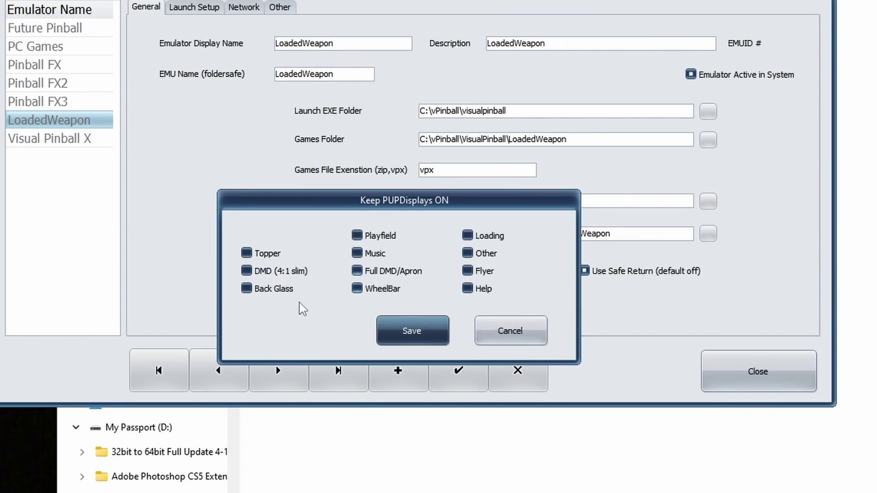
left_click(357, 273)
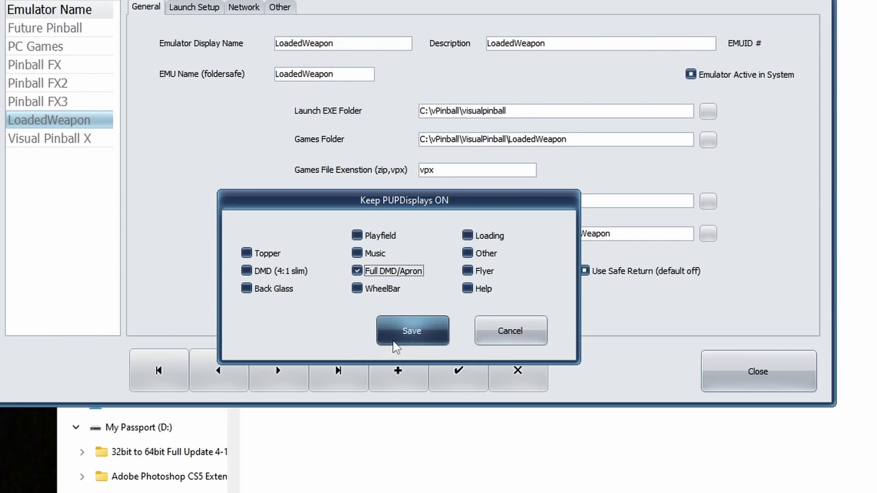
left_click(429, 343)
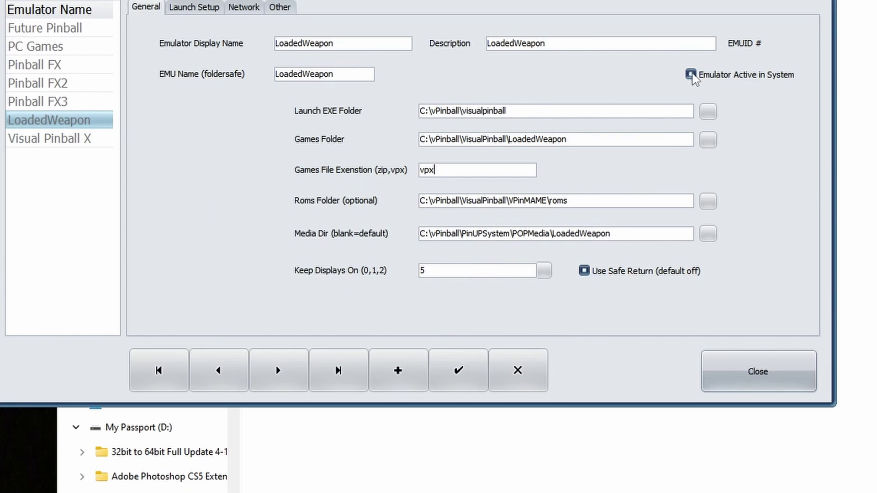
left_click(691, 75)
left_click_drag(663, 2, 645, 20)
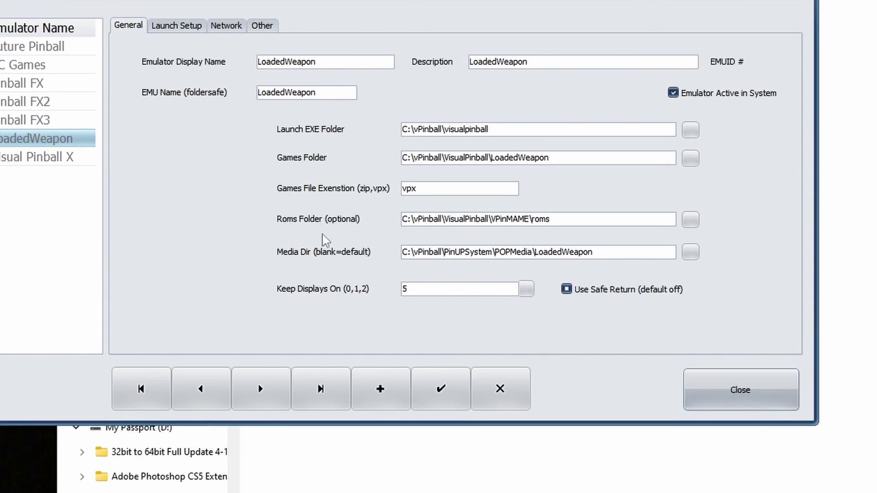
left_click(442, 389)
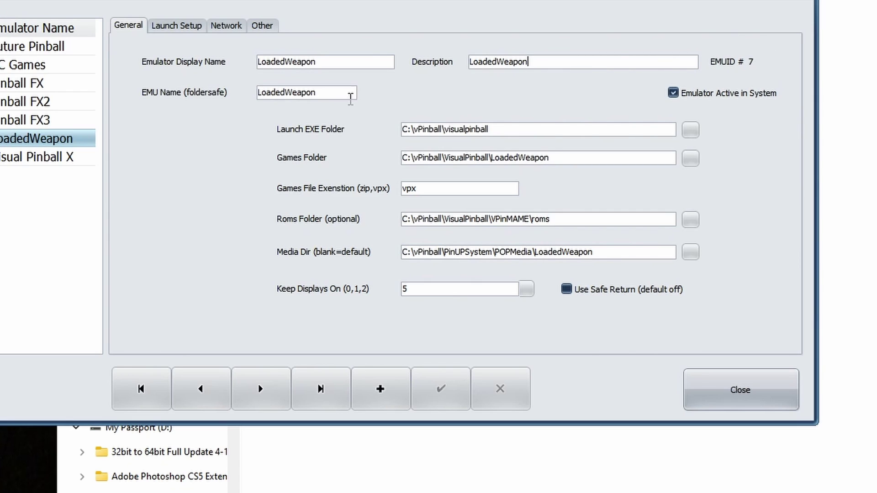
Copy the whole launch script of the Visual Pinball X emulator
left_click(17, 159)
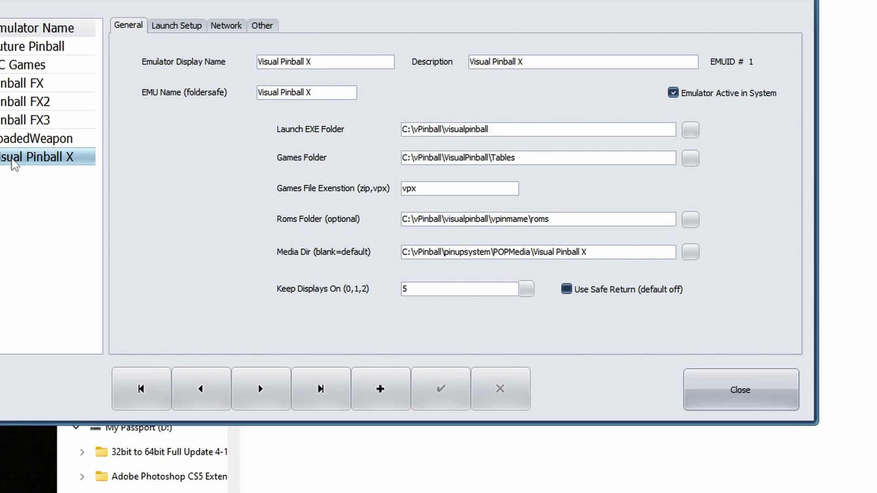
left_click(176, 27)
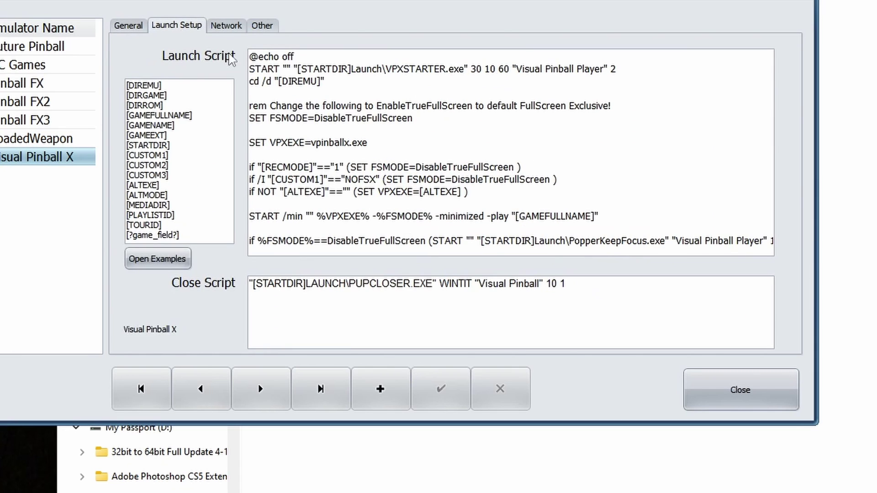
left_click_drag(252, 54, 786, 311)
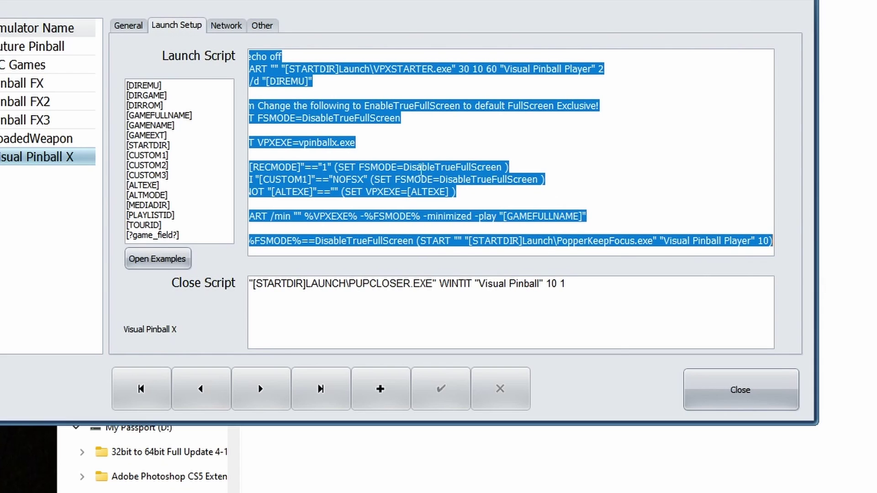
right_click(418, 171)
left_click(445, 221)
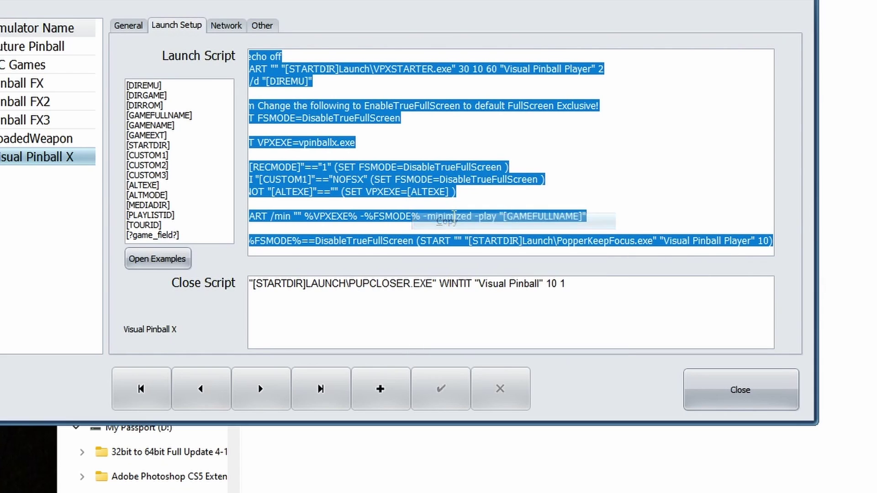
Paste the launch script into the LoadedWeapon emulator, change VPXEXE to vpinballX64.exe and save
left_click(12, 139)
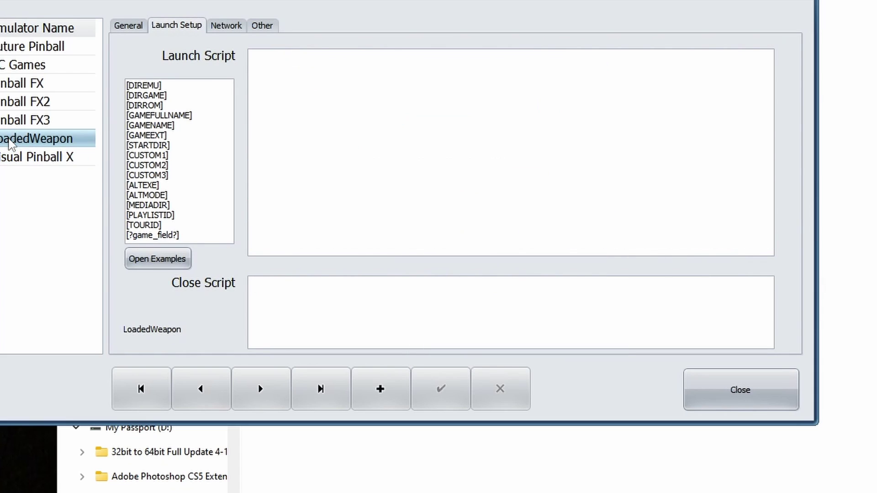
right_click(304, 69)
left_click(341, 131)
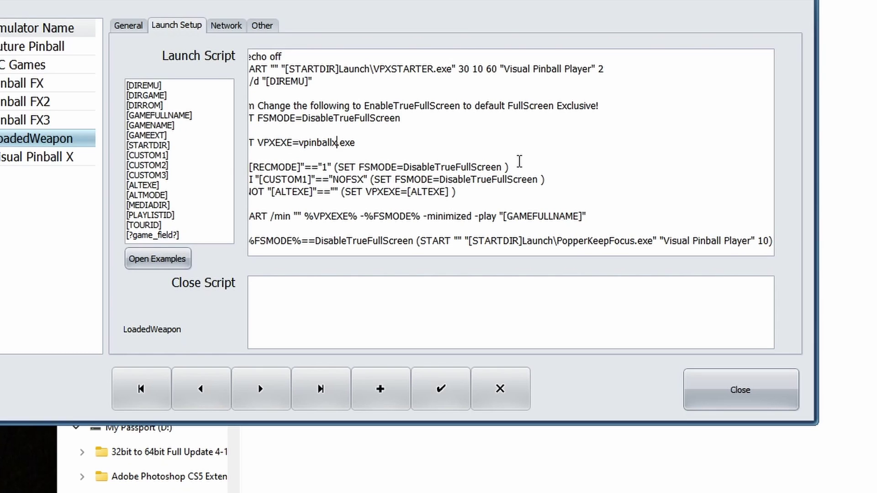
key("BackSpace")
type("X64")
left_click(449, 389)
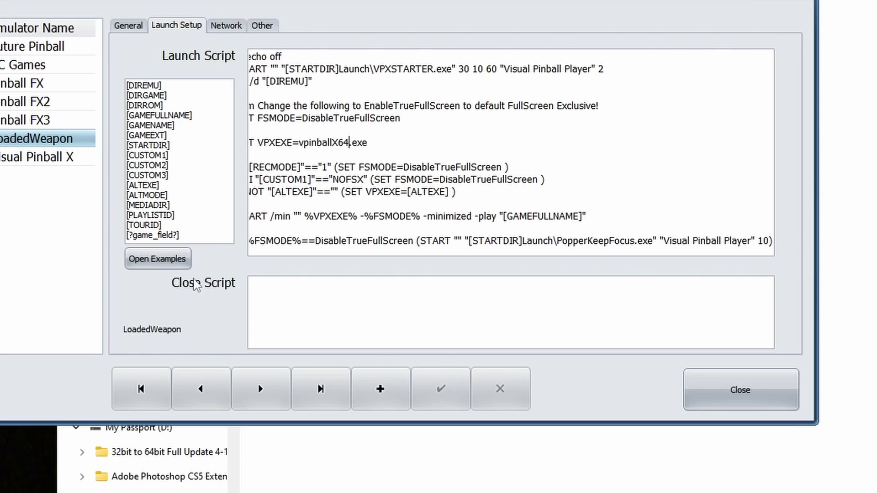
Copy the close script of the Visual Pinball X emulator
left_click(22, 161)
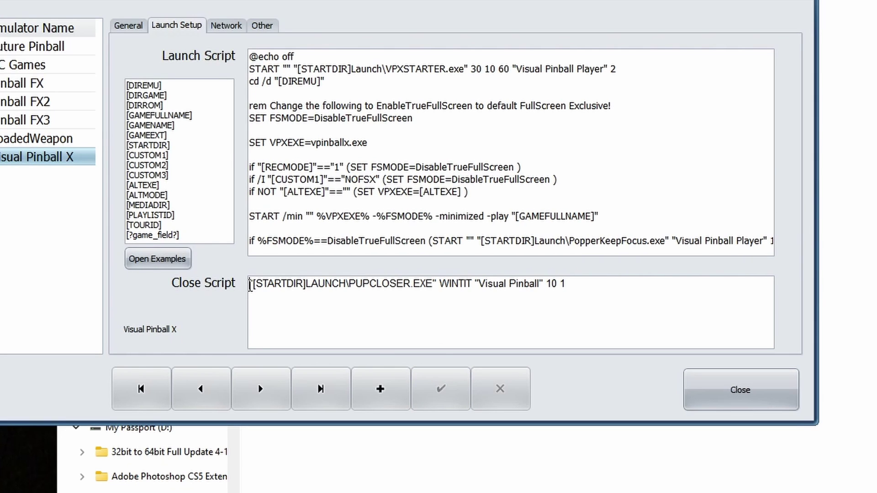
left_click_drag(250, 284, 410, 294)
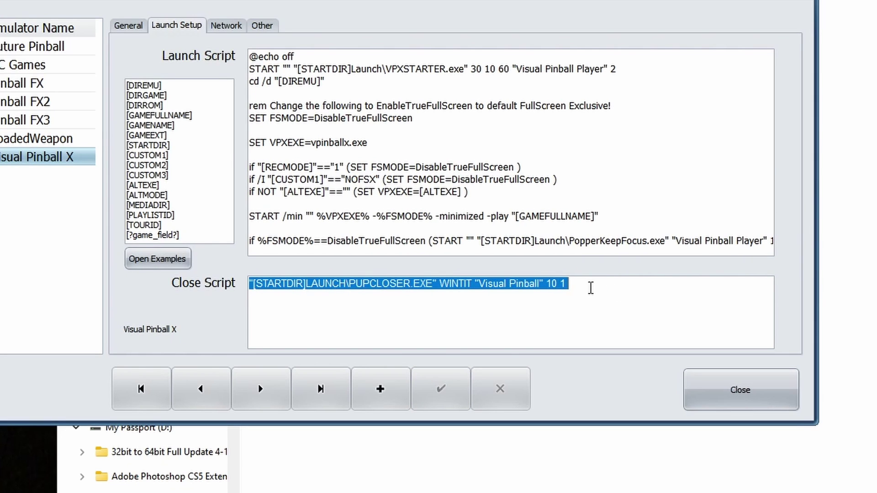
left_click_drag(588, 287, 238, 282)
right_click(269, 281)
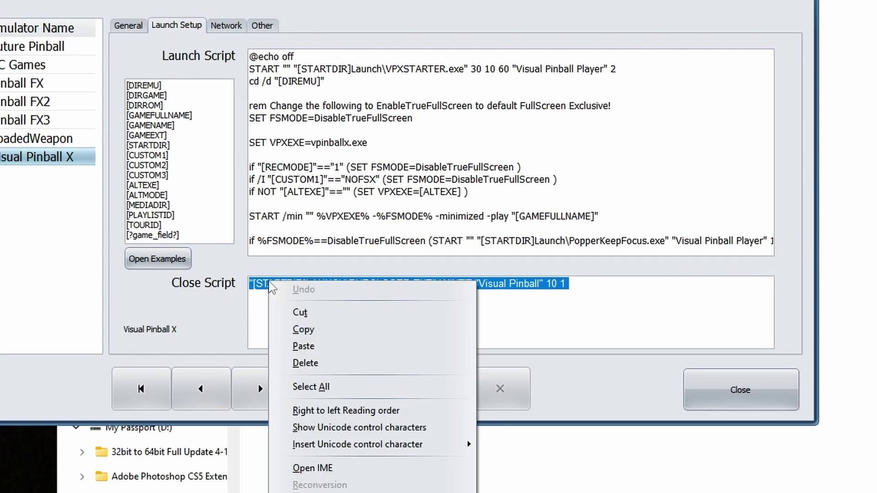
left_click(303, 330)
Paste the close script into the LoadedWeapon emulator, save it and leave the emulator setup
left_click(46, 139)
right_click(297, 283)
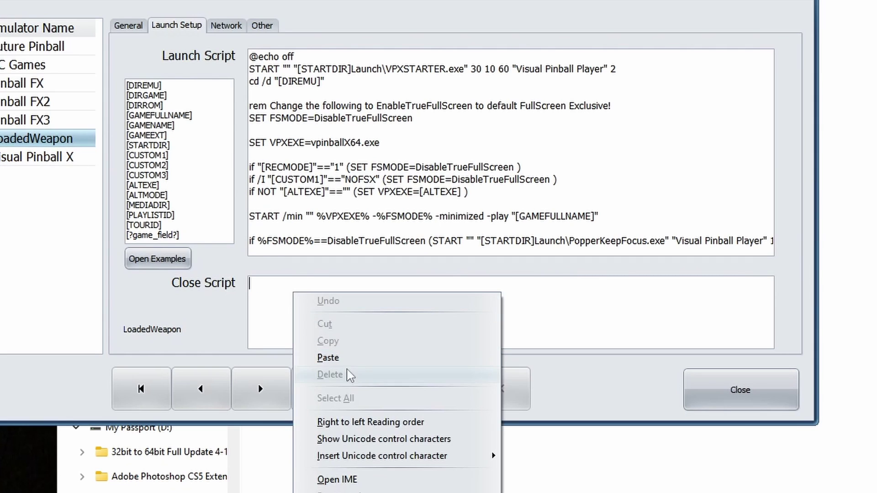
left_click(328, 358)
left_click(443, 390)
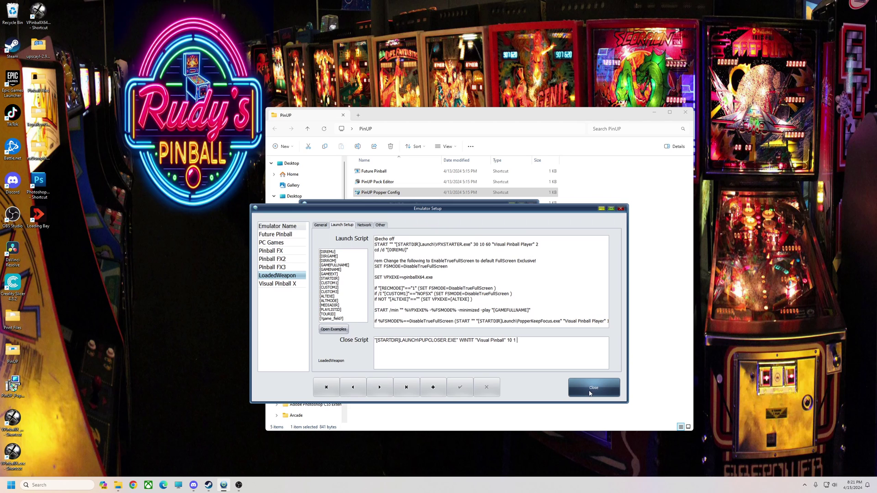
left_click(782, 445)
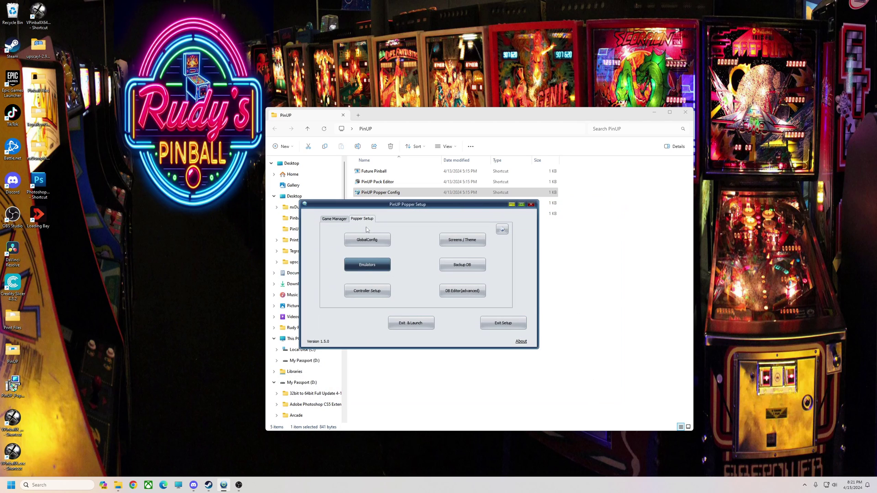
Open the playlist configuration and display the settings of the Visual Pinball X playlist
left_click(336, 219)
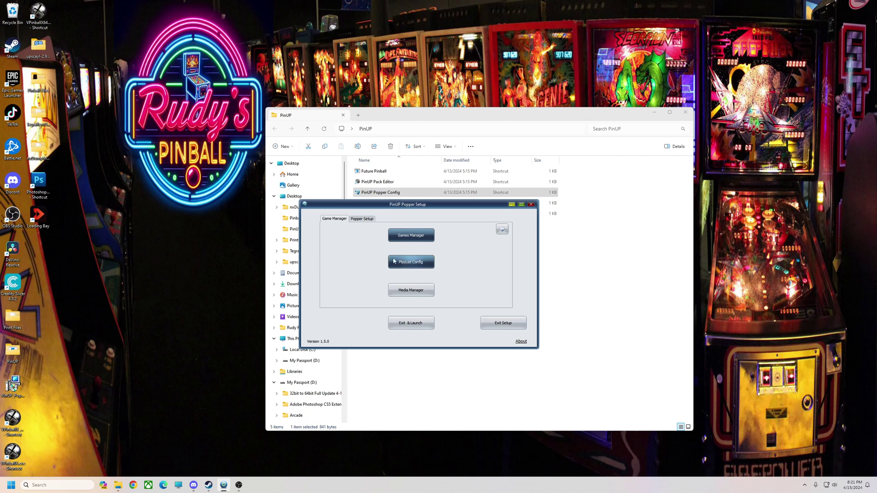
left_click(413, 263)
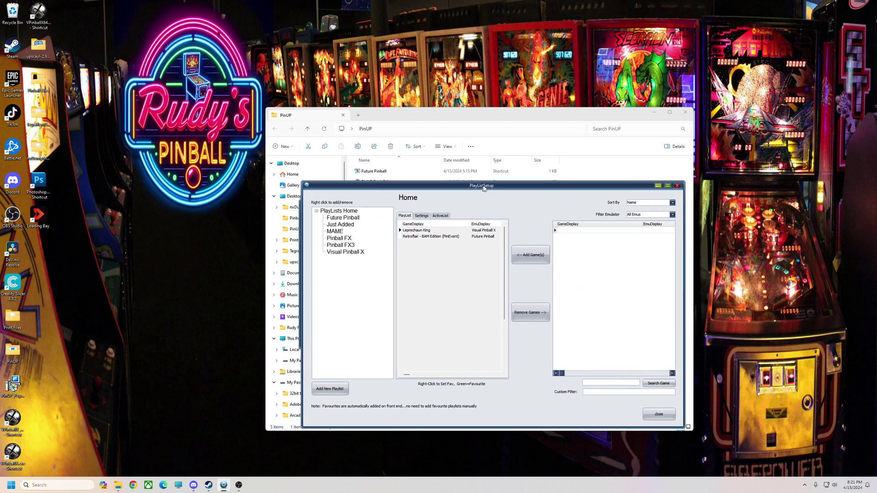
left_click(347, 252)
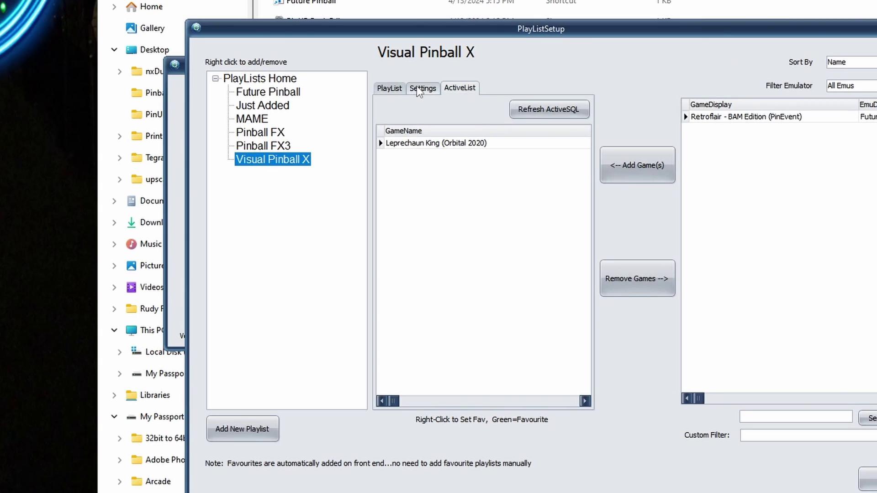
left_click(427, 216)
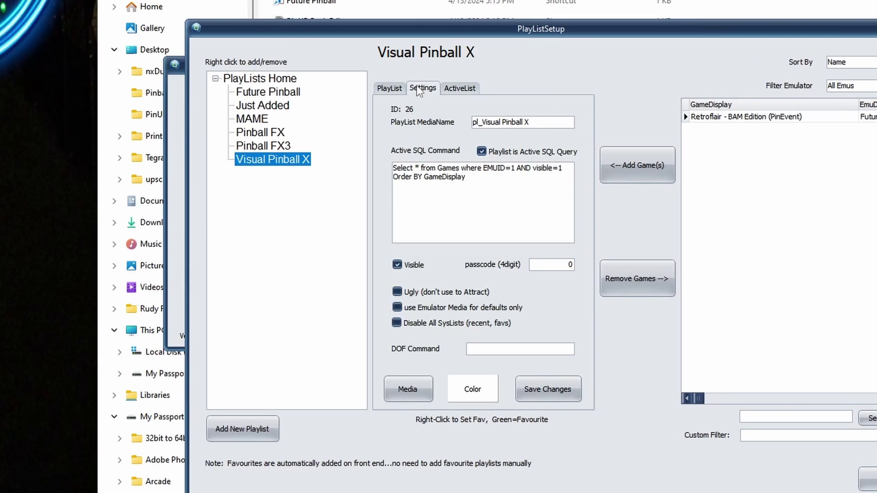
Copy the whole active SQL command of the Visual Pinball X playlist
left_click_drag(395, 171, 494, 177)
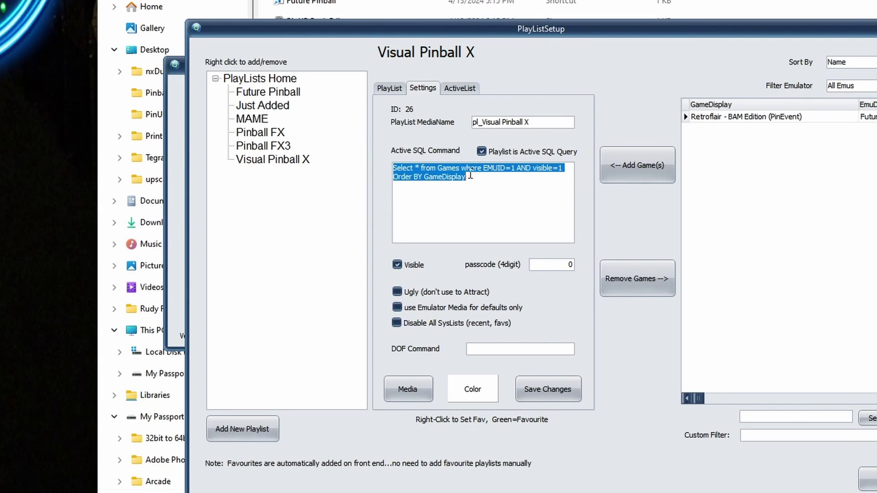
right_click(437, 167)
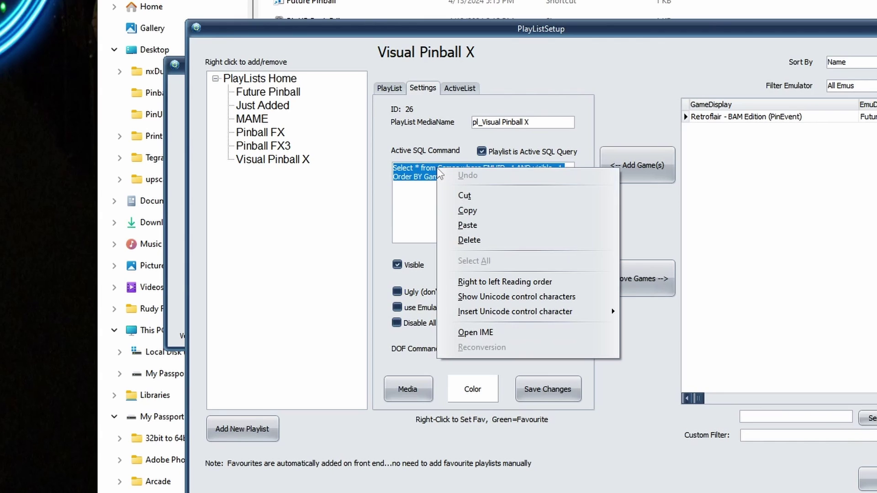
left_click(471, 208)
left_click(276, 212)
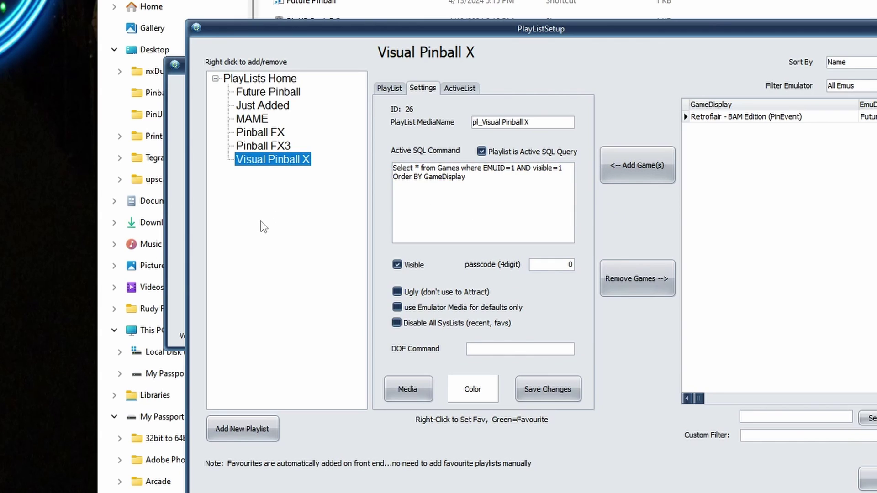
Add a new playlist named LoadedWeapon under PlayLists Home
left_click(294, 82)
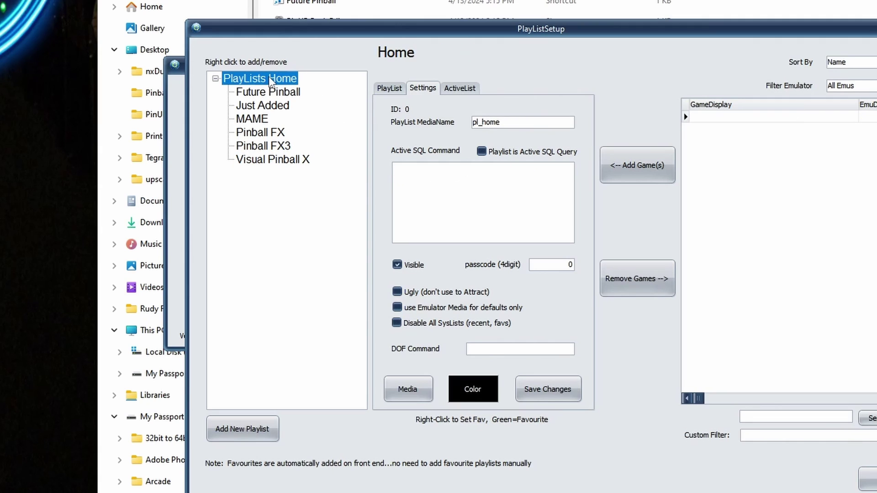
right_click(272, 237)
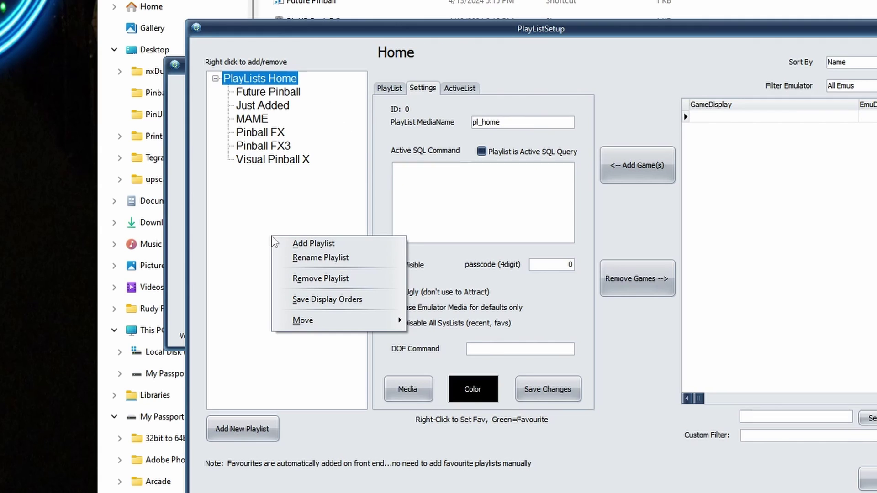
left_click(312, 246)
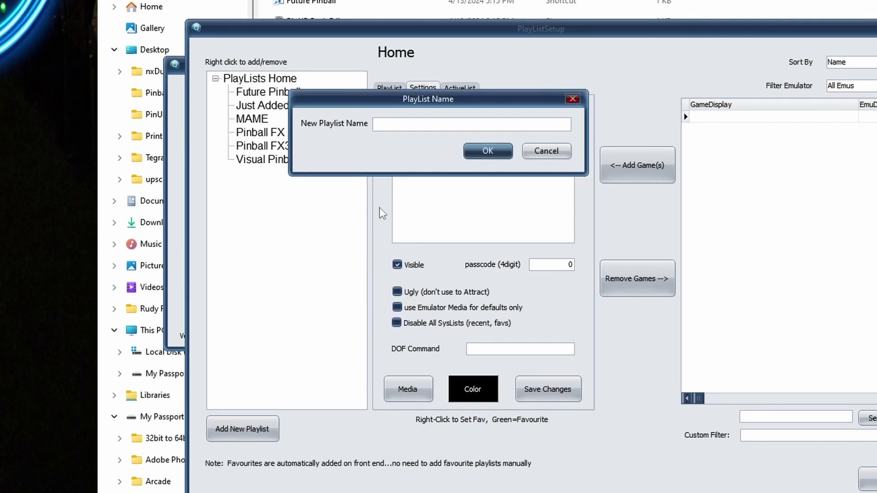
type("LoadedWeapon")
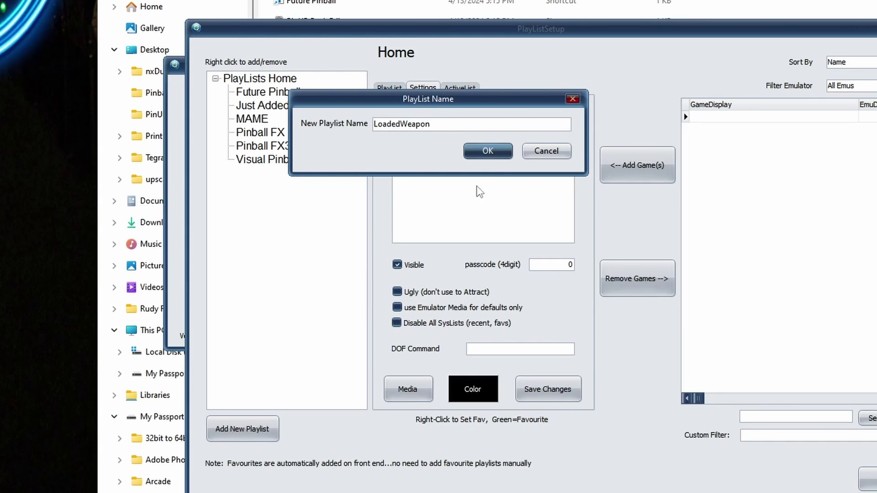
left_click(487, 151)
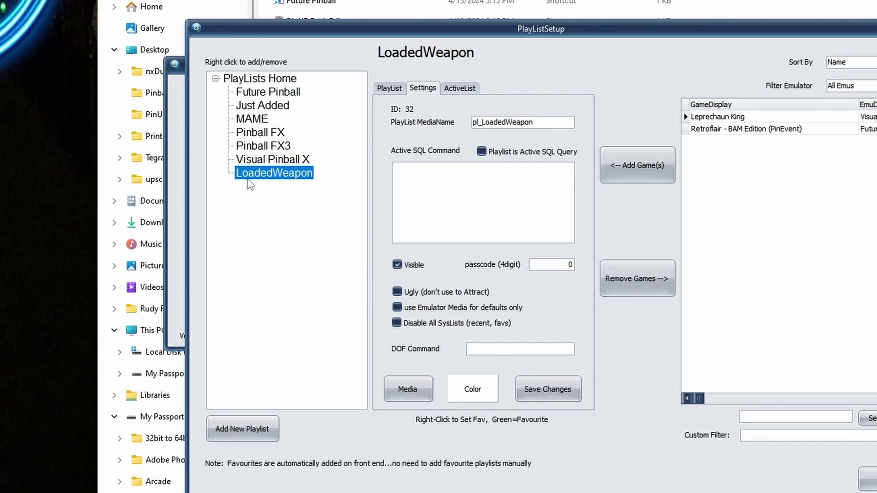
Paste the copied SQL query into the active SQL command of the LoadedWeapon playlist
left_click(259, 159)
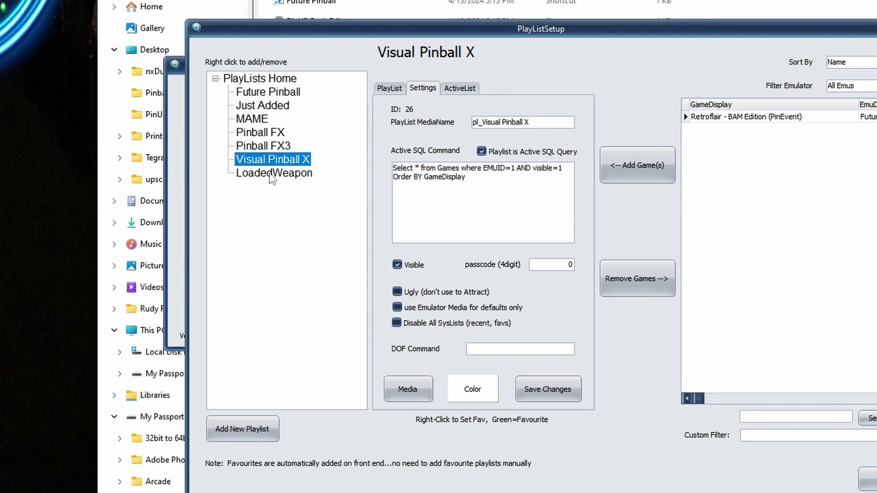
left_click(270, 173)
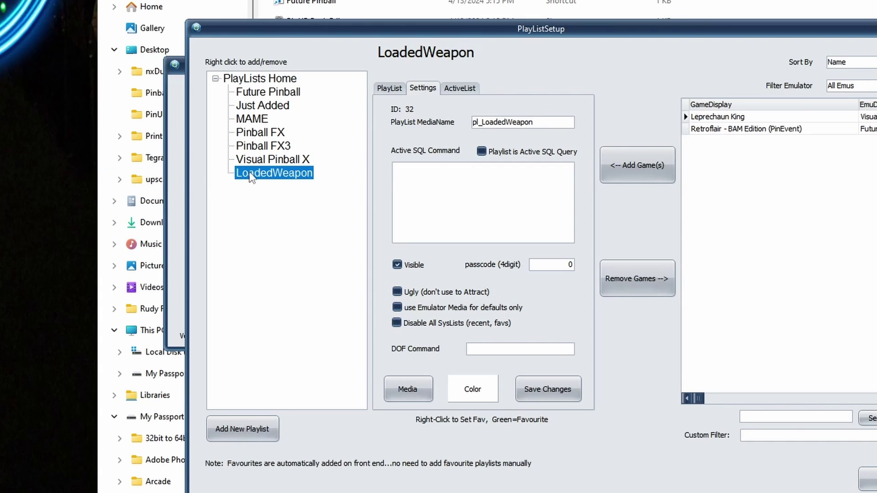
right_click(417, 172)
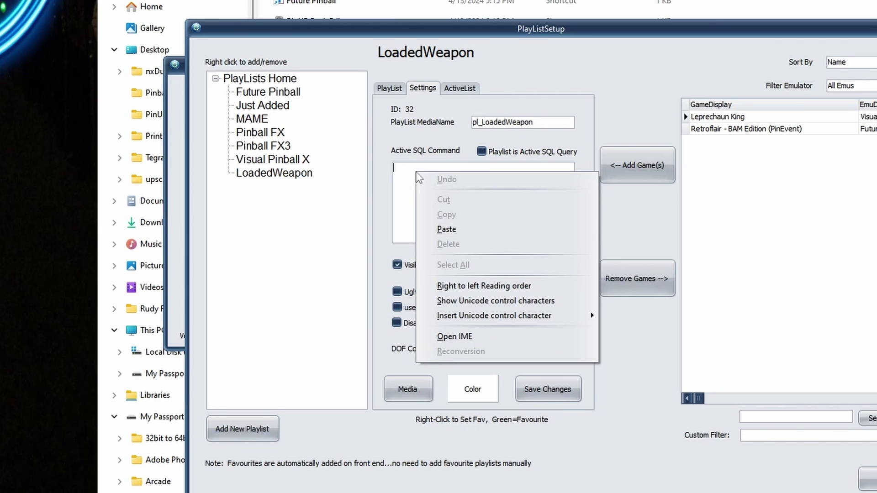
left_click(445, 226)
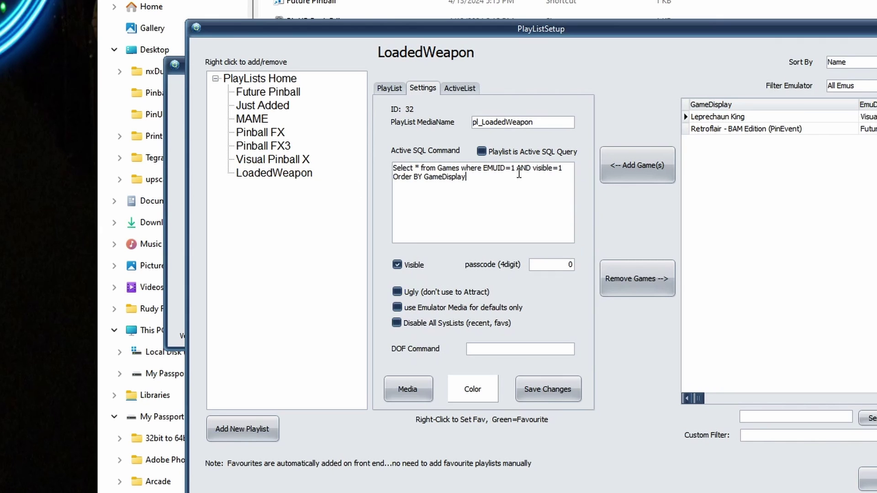
Change EMUID to 7 in the LoadedWeapon playlist's SQL command and make the playlist an active SQL query
left_click_drag(744, 34, 593, 33)
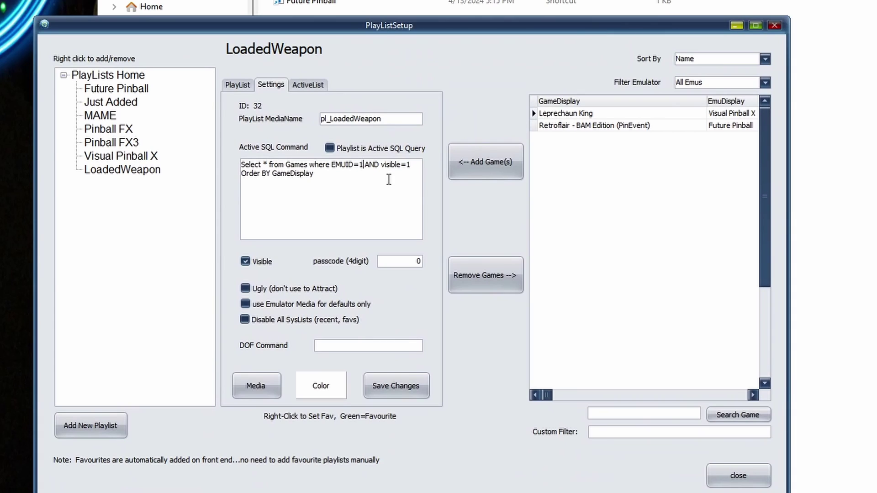
key("BackSpace")
type("7")
left_click(329, 149)
left_click_drag(405, 27, 408, 43)
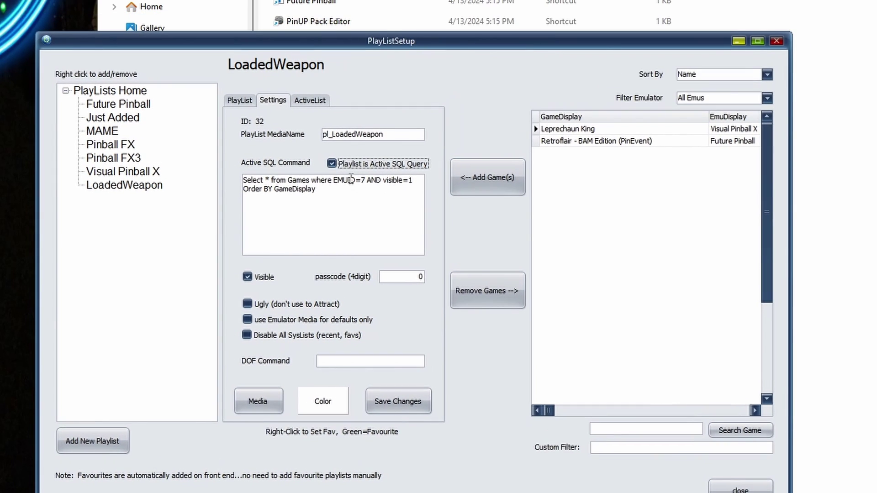
Refresh the active SQL list of the LoadedWeapon playlist to check its games and return to its settings
left_click(310, 100)
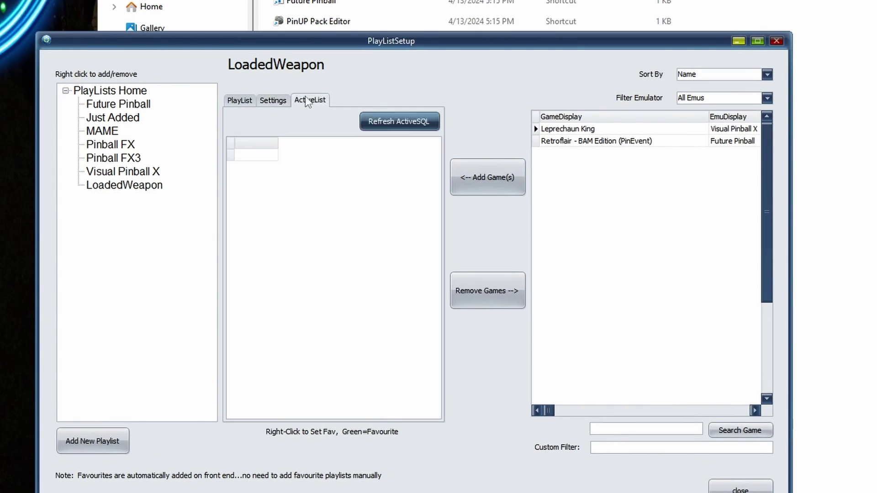
left_click(392, 122)
left_click(273, 100)
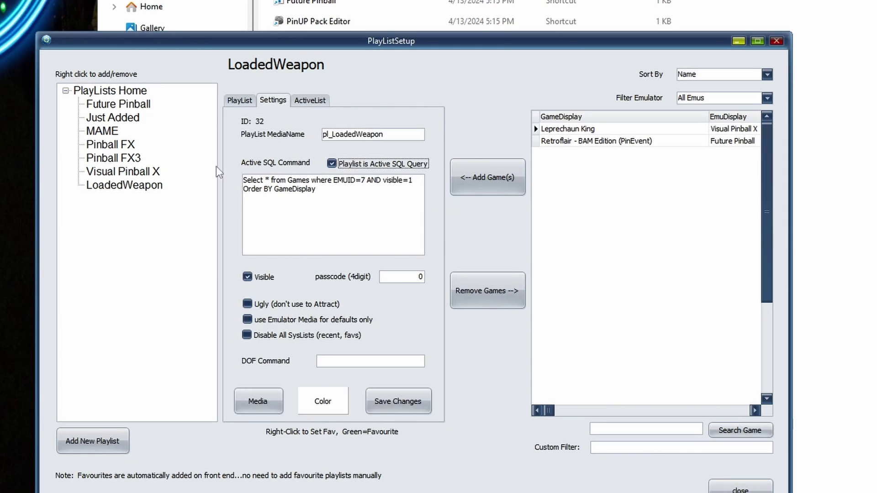
Save the LoadedWeapon playlist's settings and close the playlist configuration
left_click_drag(431, 37, 447, 20)
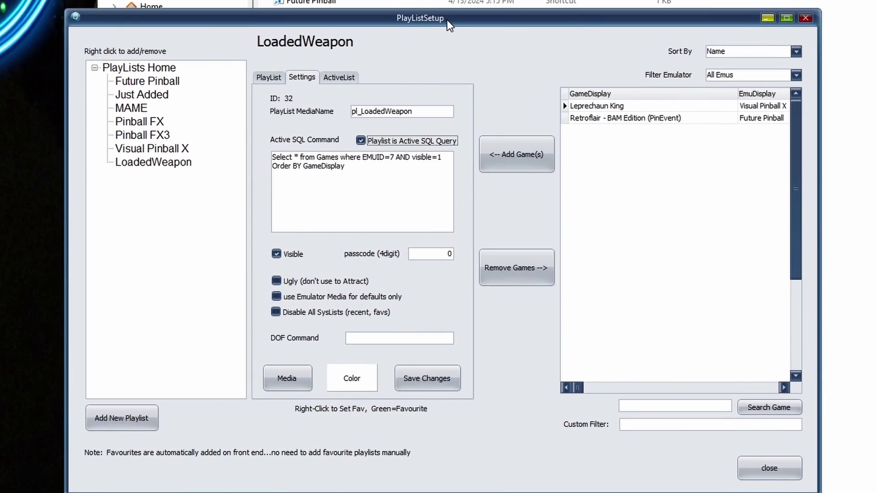
left_click(273, 83)
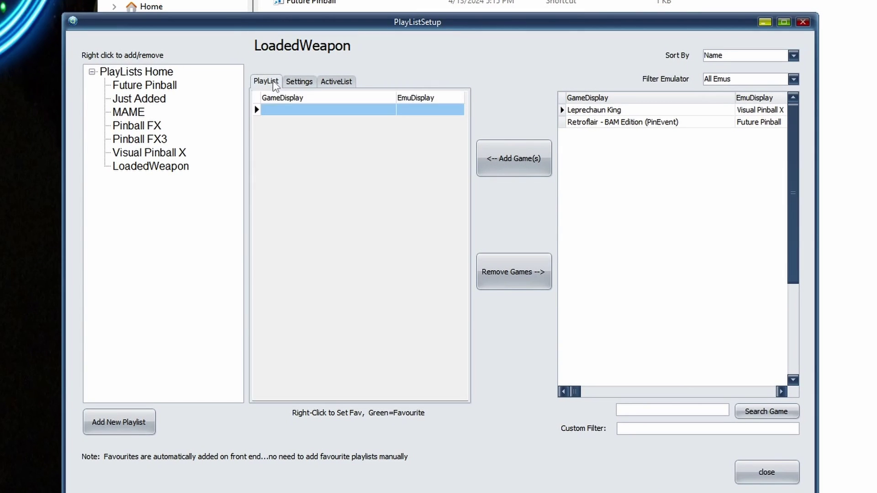
left_click(299, 83)
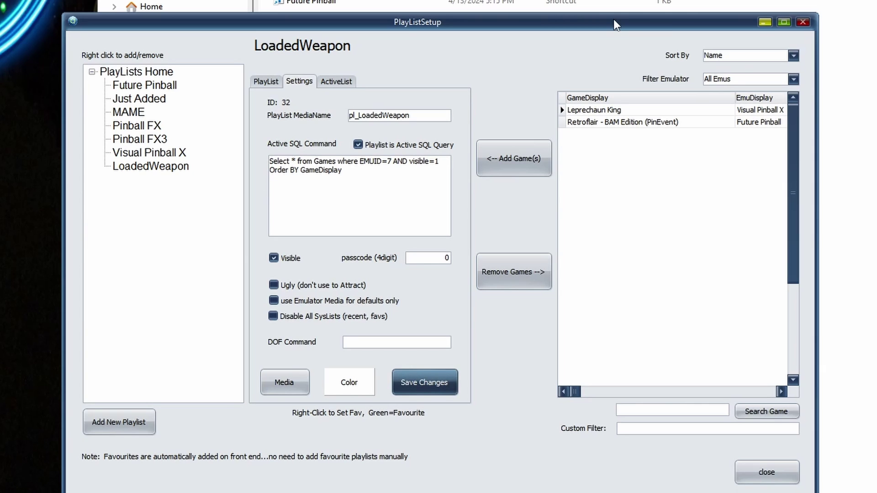
left_click(763, 473)
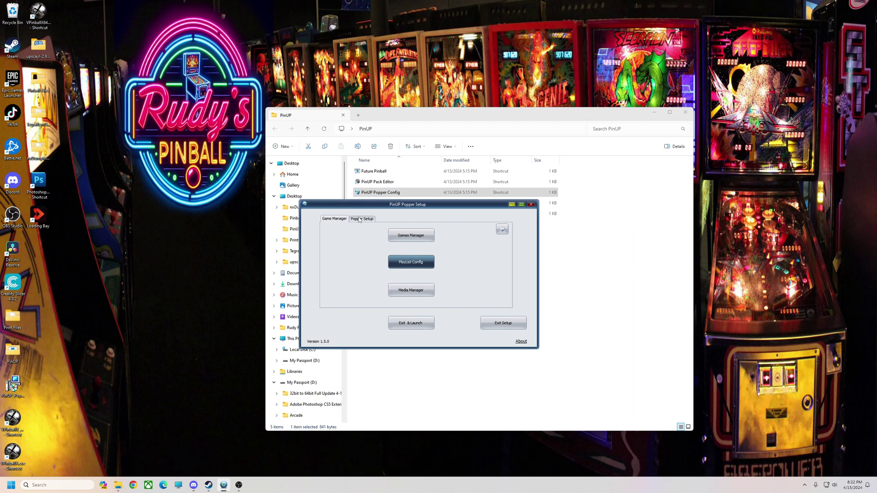
Open the games manager and scan for new games with the emulator filter set to LoadedWeapon
left_click(411, 235)
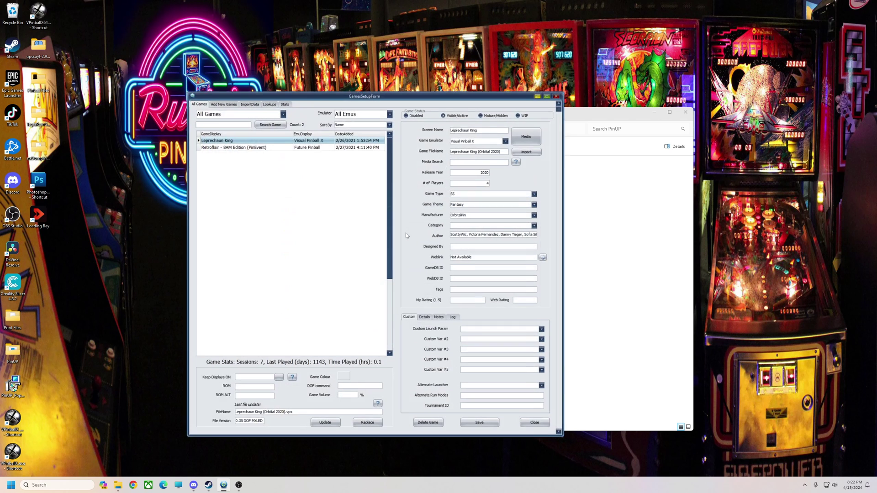
left_click(217, 101)
left_click(260, 122)
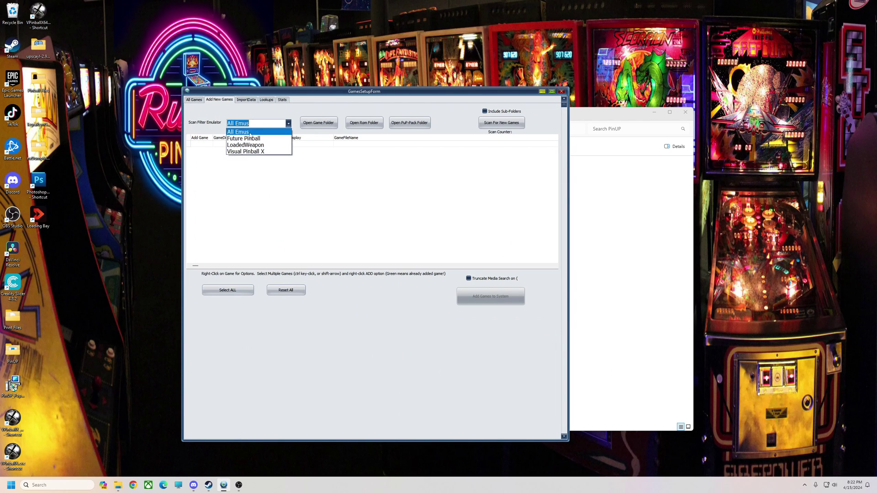
left_click(240, 146)
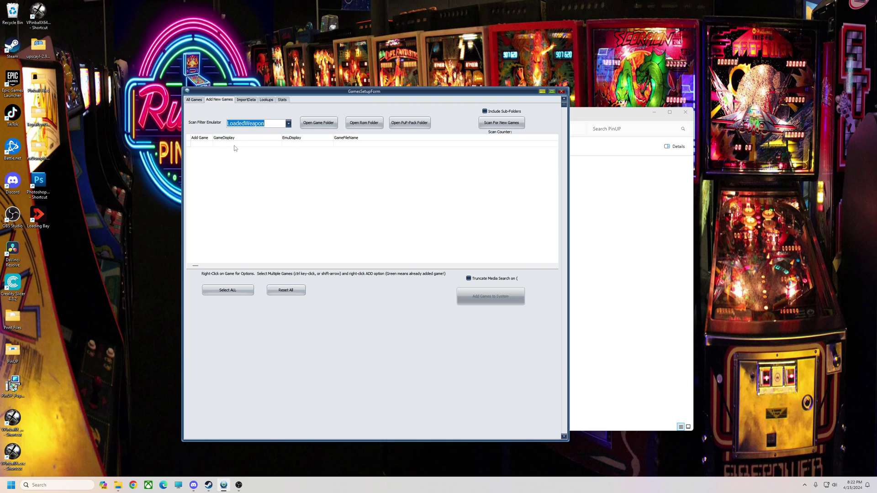
left_click(497, 122)
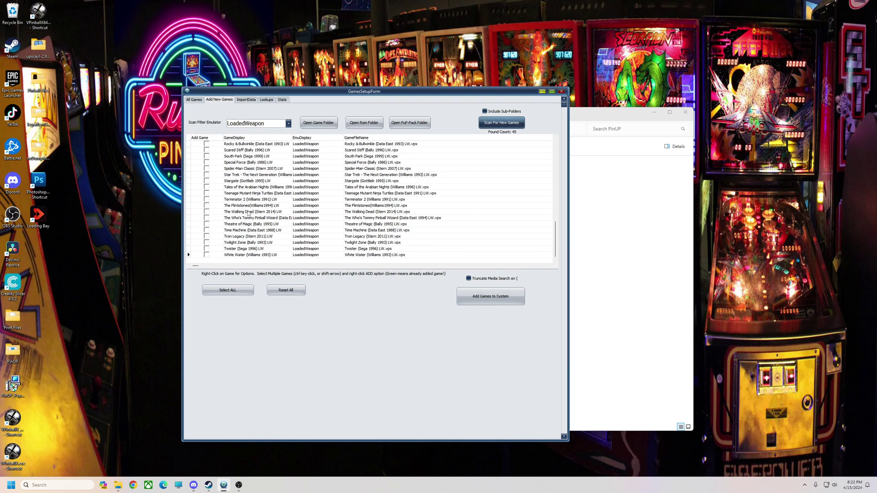
Add all scanned LoadedWeapon games to the system and close the games manager
left_click(231, 290)
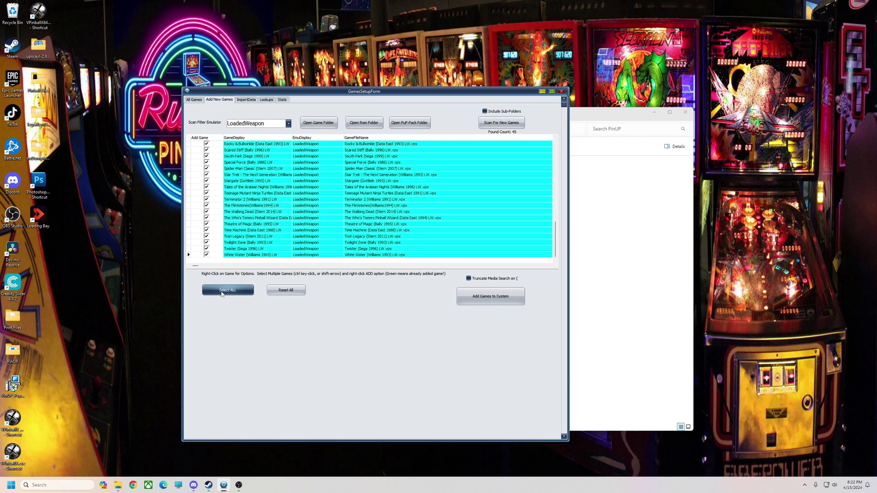
left_click(475, 293)
left_click(437, 248)
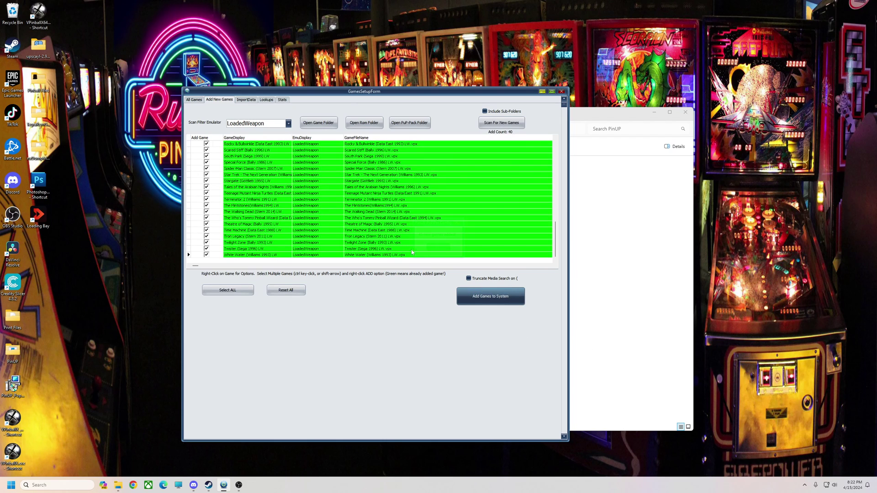
left_click(561, 91)
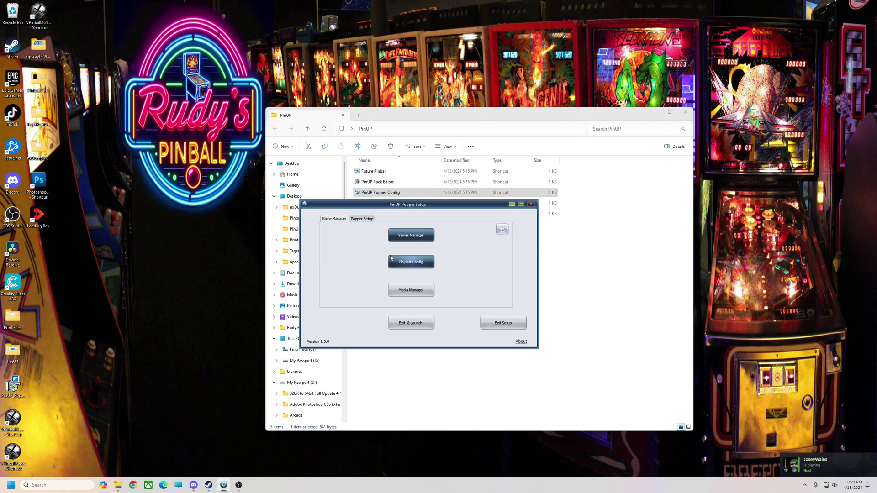
Review the active list of games in the LoadedWeapon playlist, then close the playlist configuration
left_click(411, 261)
left_click(287, 215)
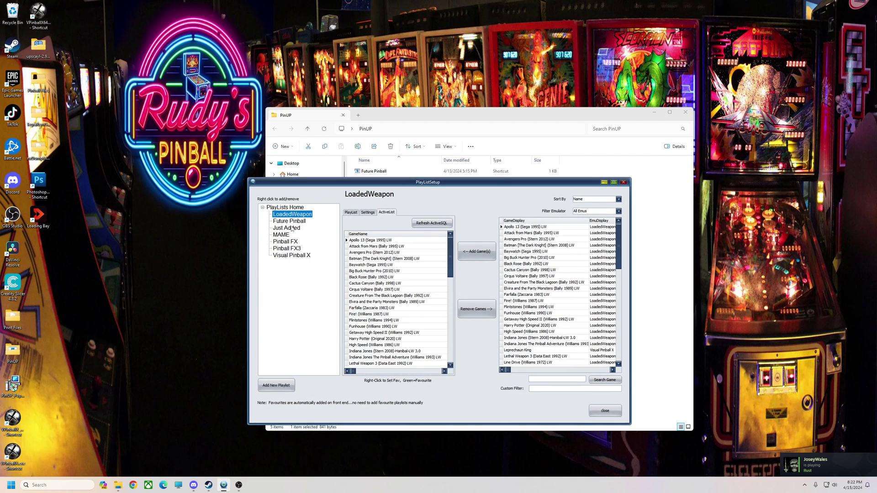
left_click(450, 315)
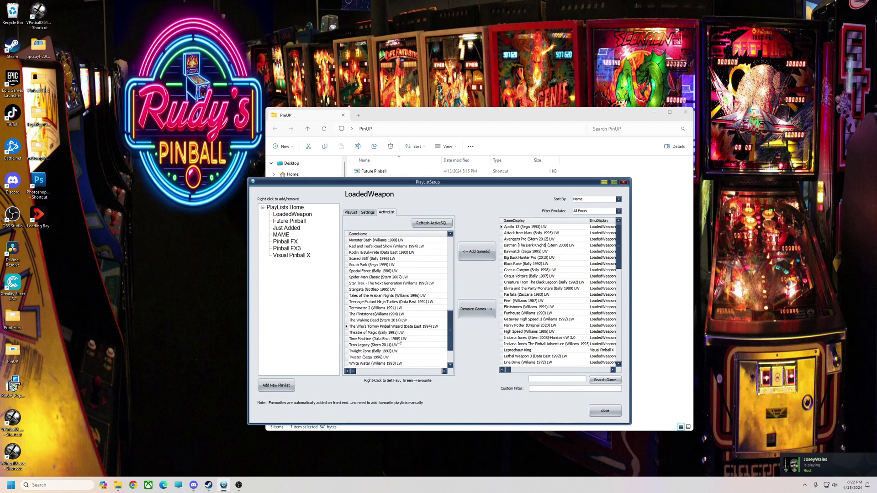
scroll(391, 327, "up", 7)
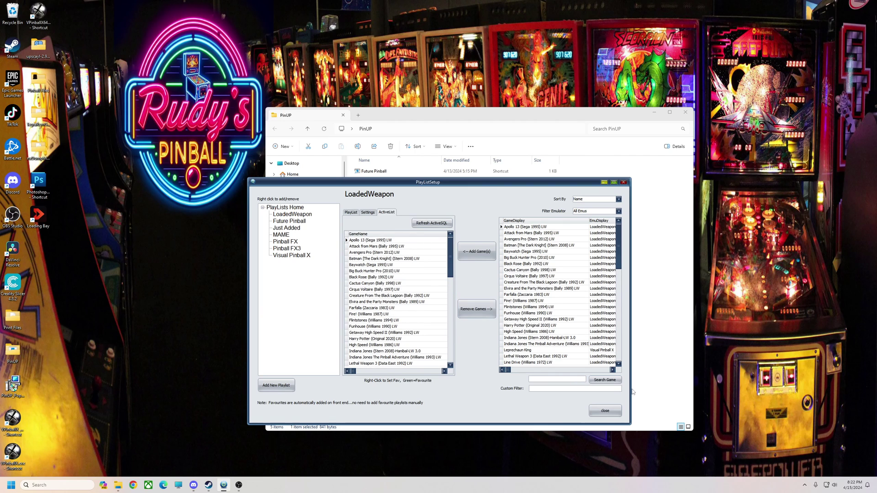
left_click_drag(486, 185, 506, 179)
left_click(625, 405)
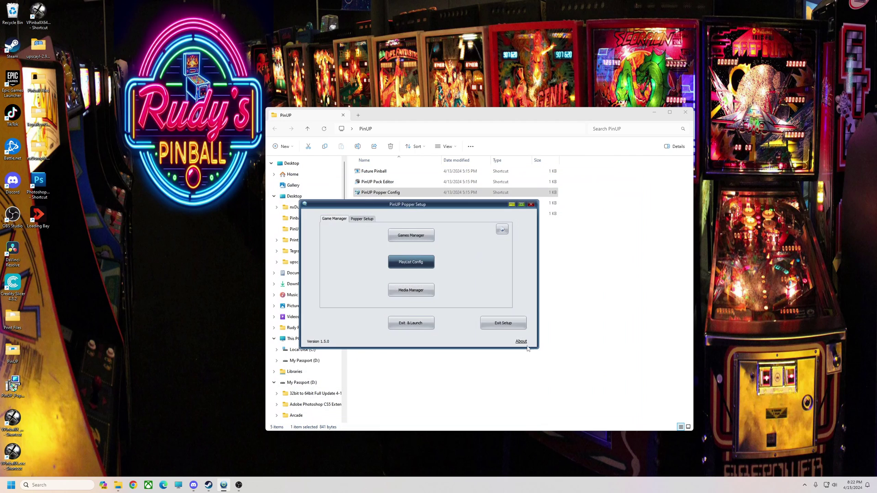
Check which media the LoadedWeapon playlist has in the media manager, then close it
left_click(407, 292)
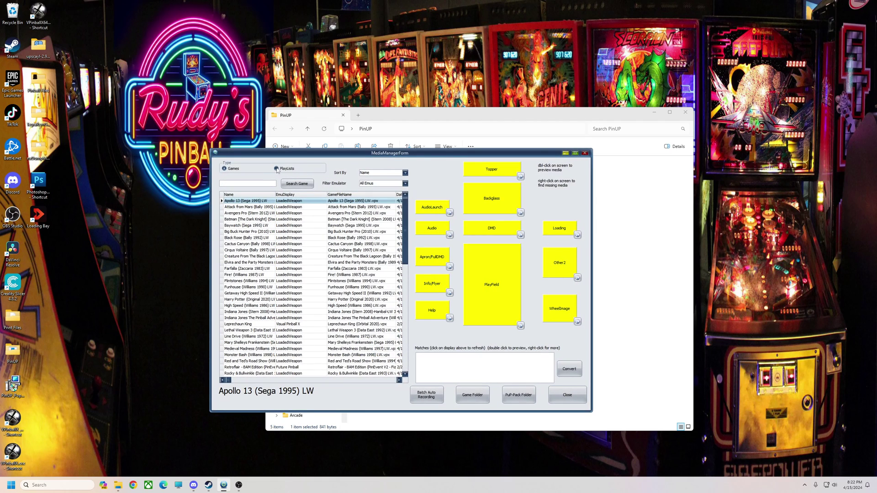
left_click(277, 168)
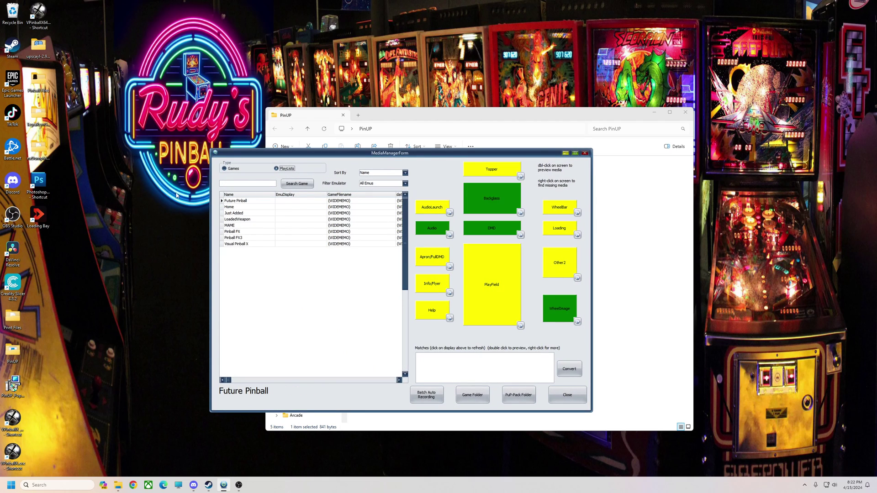
left_click(236, 221)
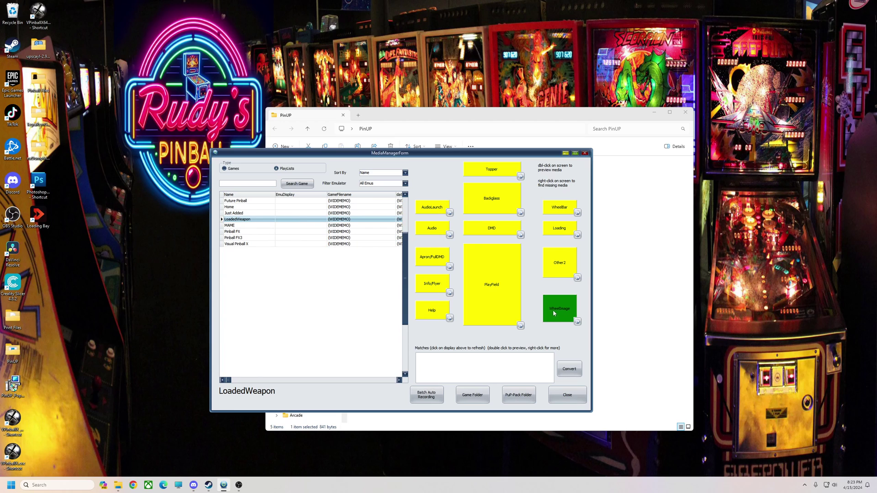
left_click_drag(378, 159, 372, 147)
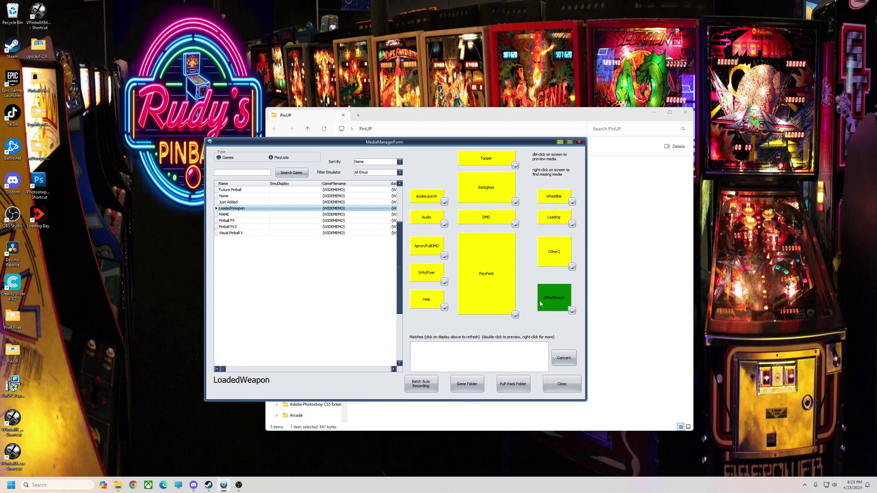
left_click(562, 384)
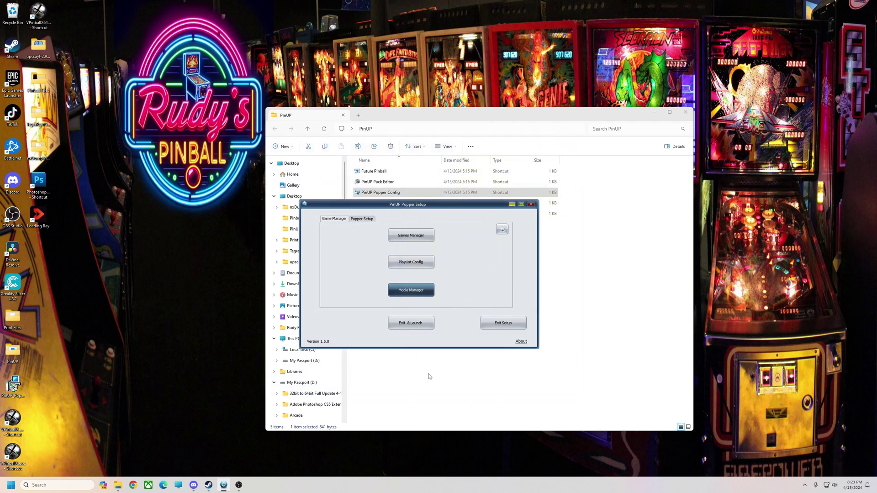
Exit the setup and launch the PinUP Popper front end
left_click(410, 324)
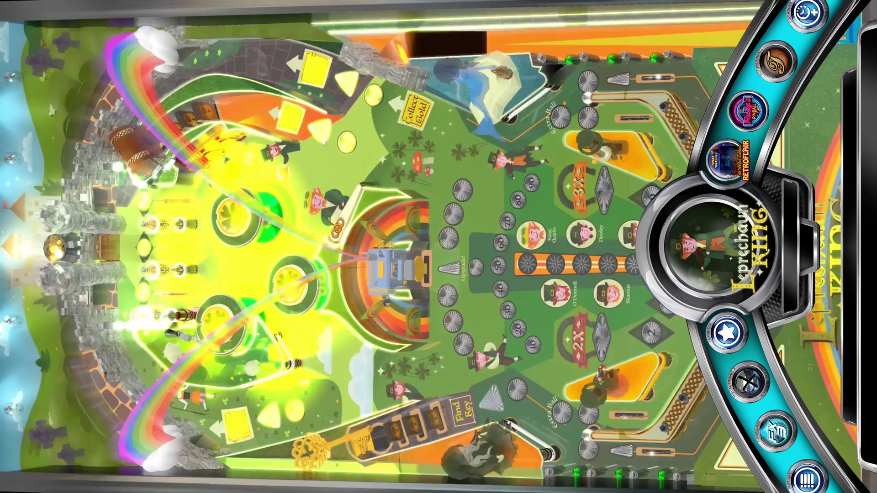